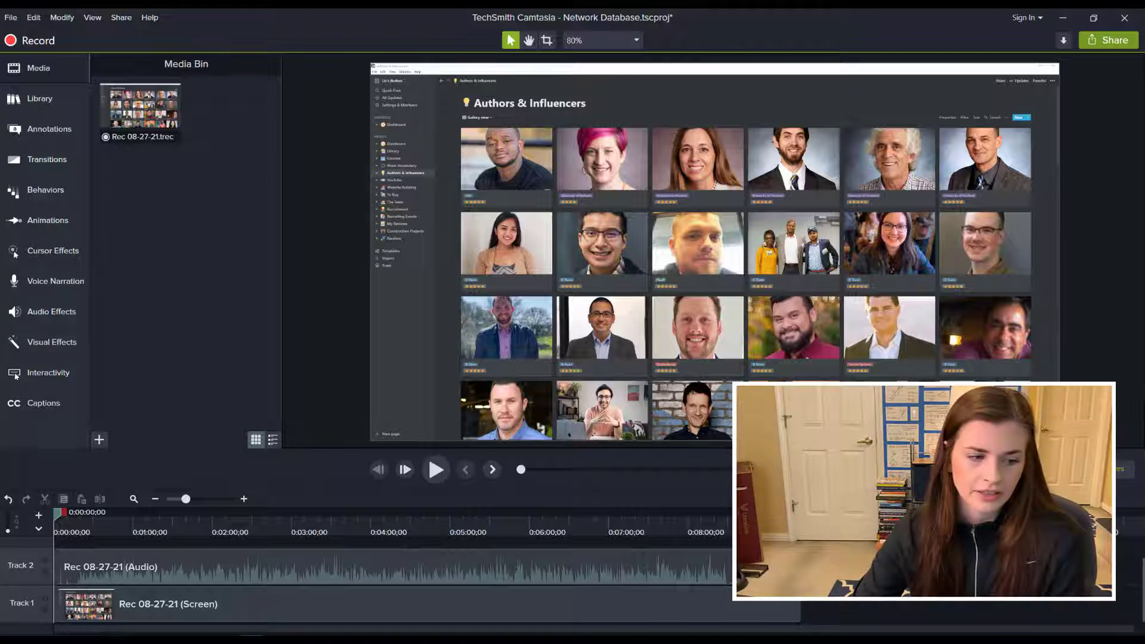
pyautogui.moveTo(6, 417); pyautogui.dragTo(449, 312)
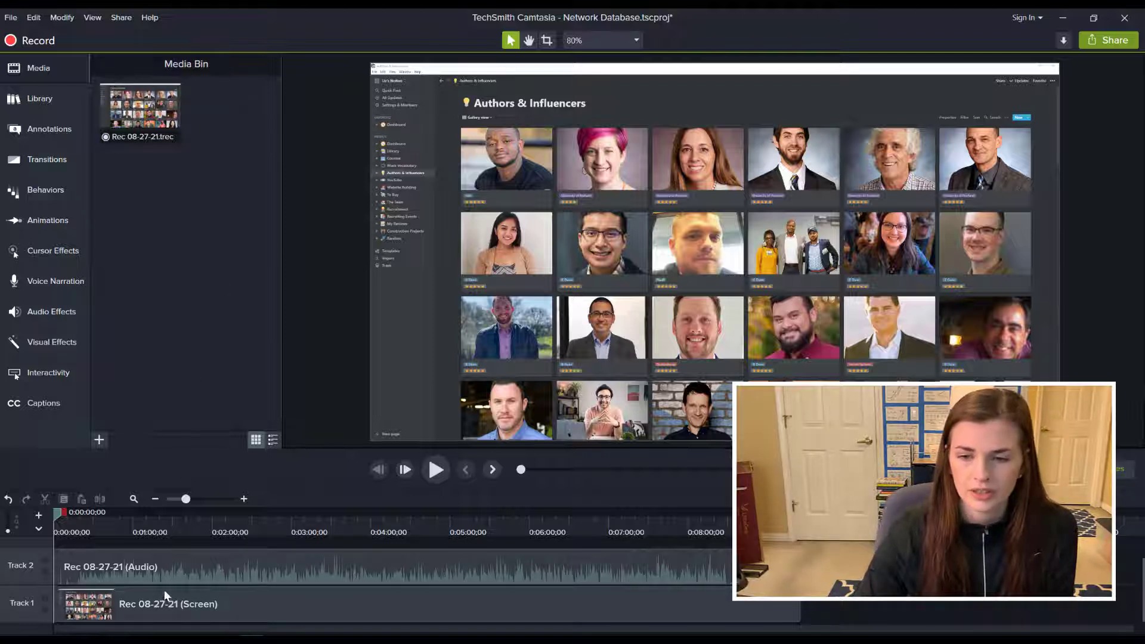
pyautogui.moveTo(191, 593); pyautogui.dragTo(745, 596)
pyautogui.scroll(-2, 745, 596)
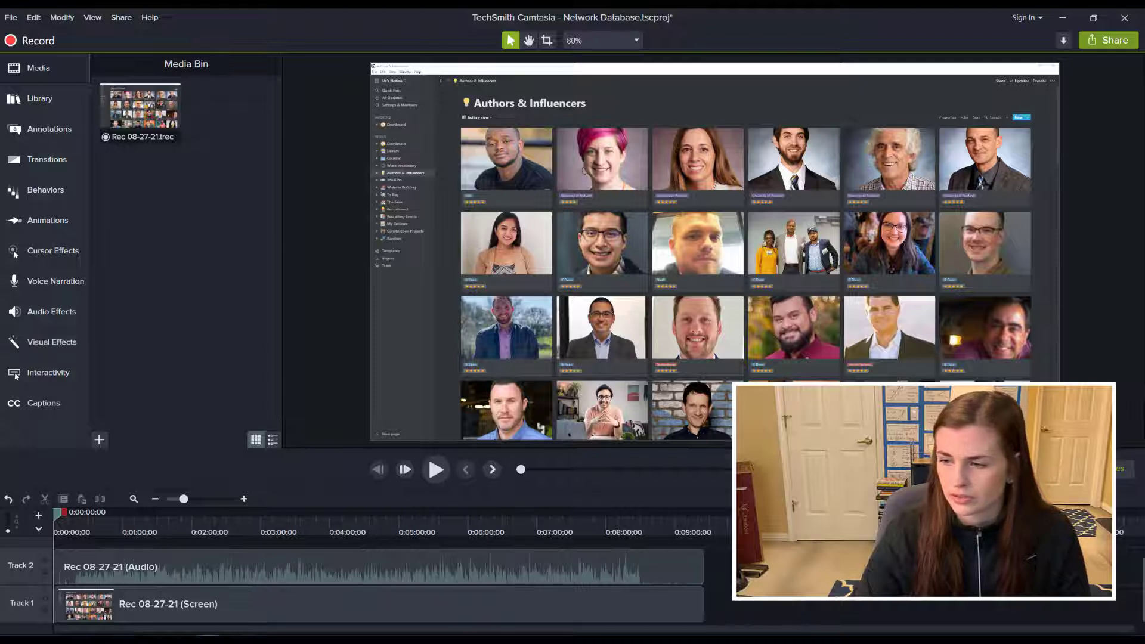
pyautogui.scroll(-1, 746, 596)
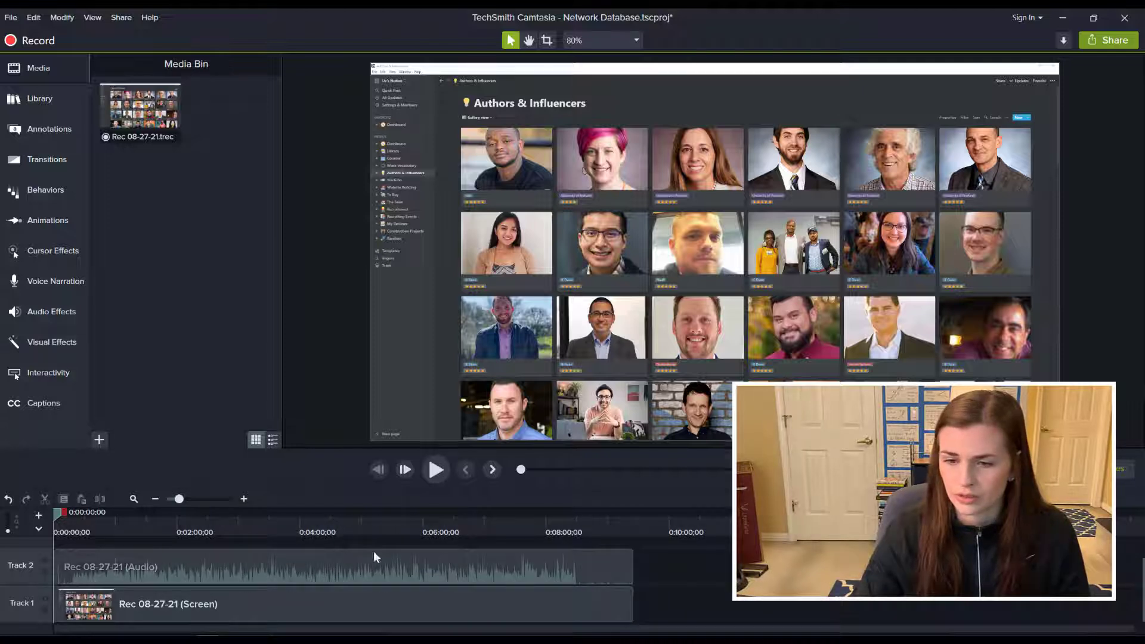
pyautogui.moveTo(159, 590); pyautogui.dragTo(359, 596)
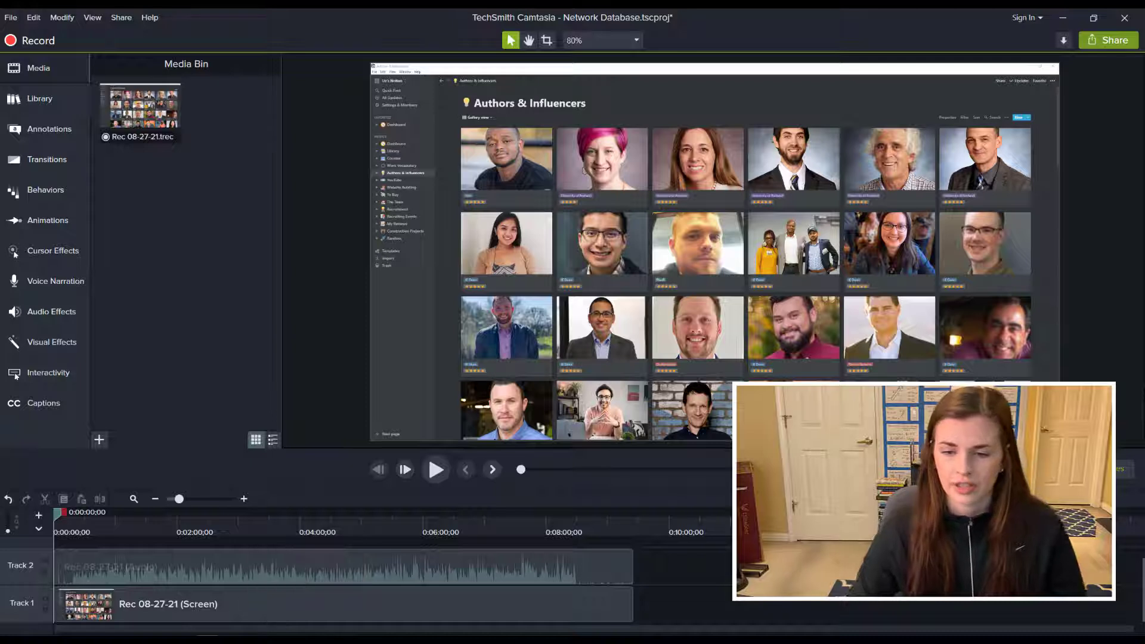
pyautogui.moveTo(252, 582); pyautogui.dragTo(229, 604)
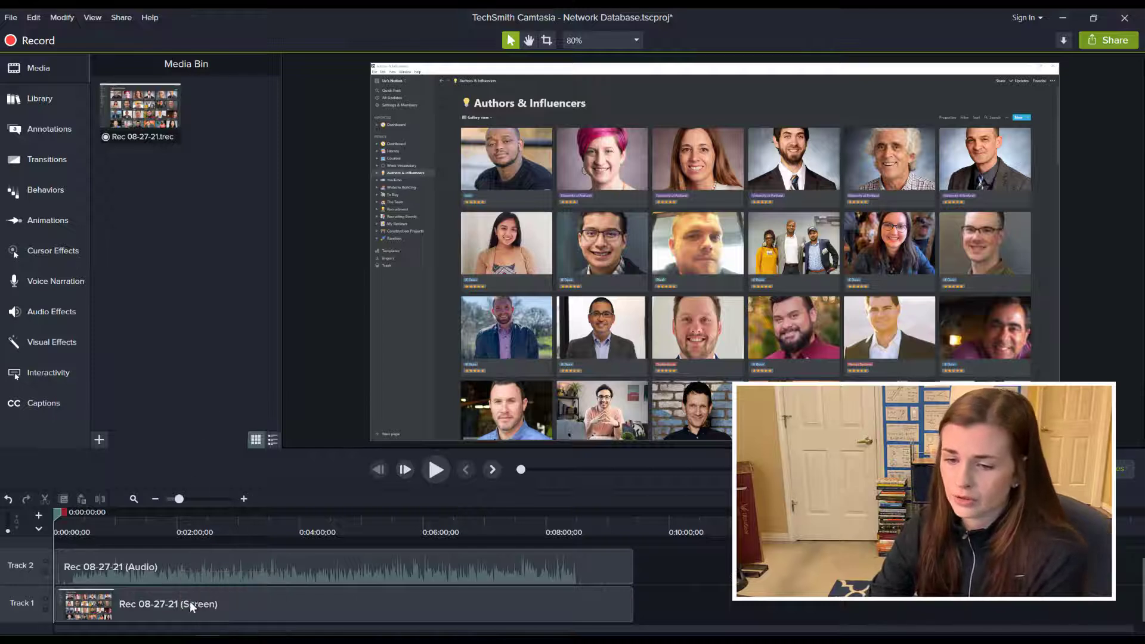
# Add IMG_0891.MP4 from the Network Database folder to the timeline, placing it on Track 2 after the recording's audio
pyautogui.moveTo(74, 641)
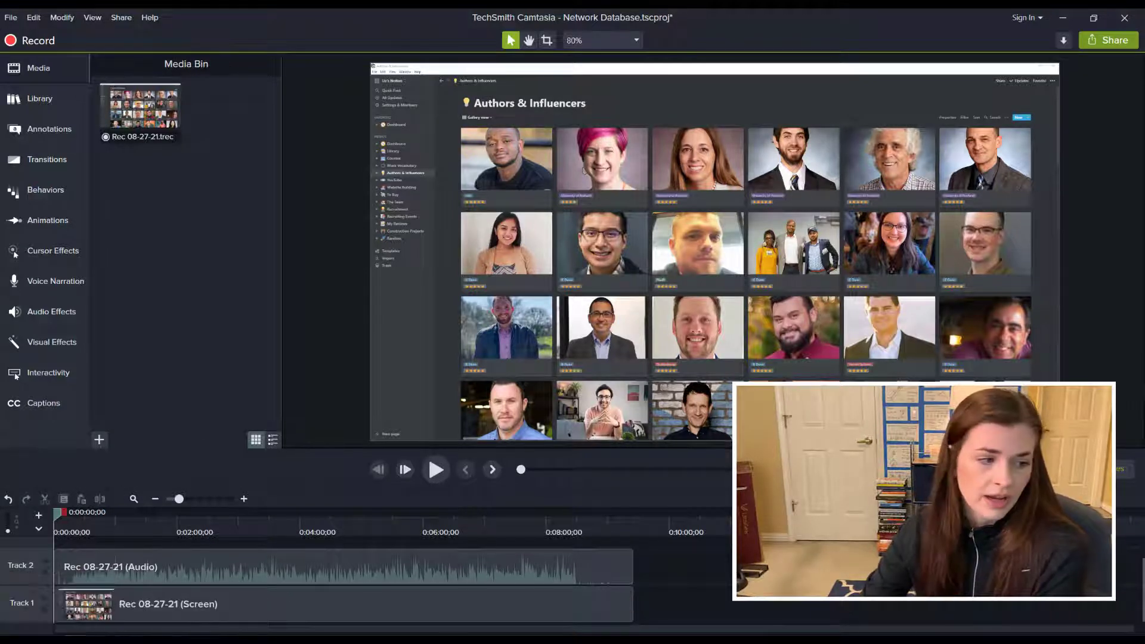
pyautogui.click(74, 641)
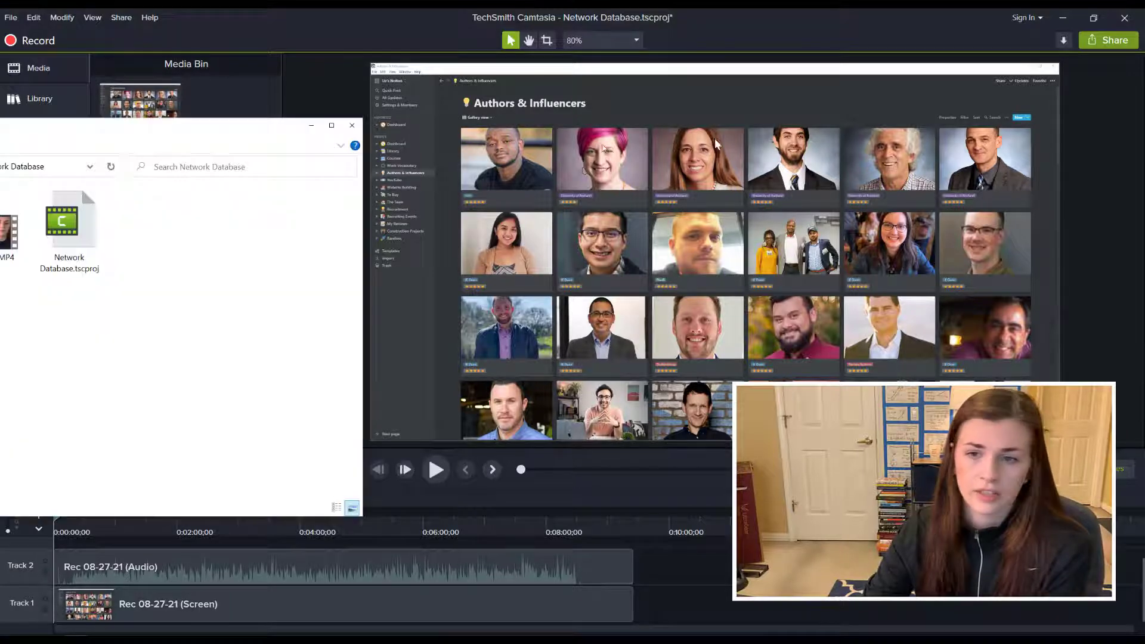
pyautogui.moveTo(149, 127); pyautogui.dragTo(475, 160)
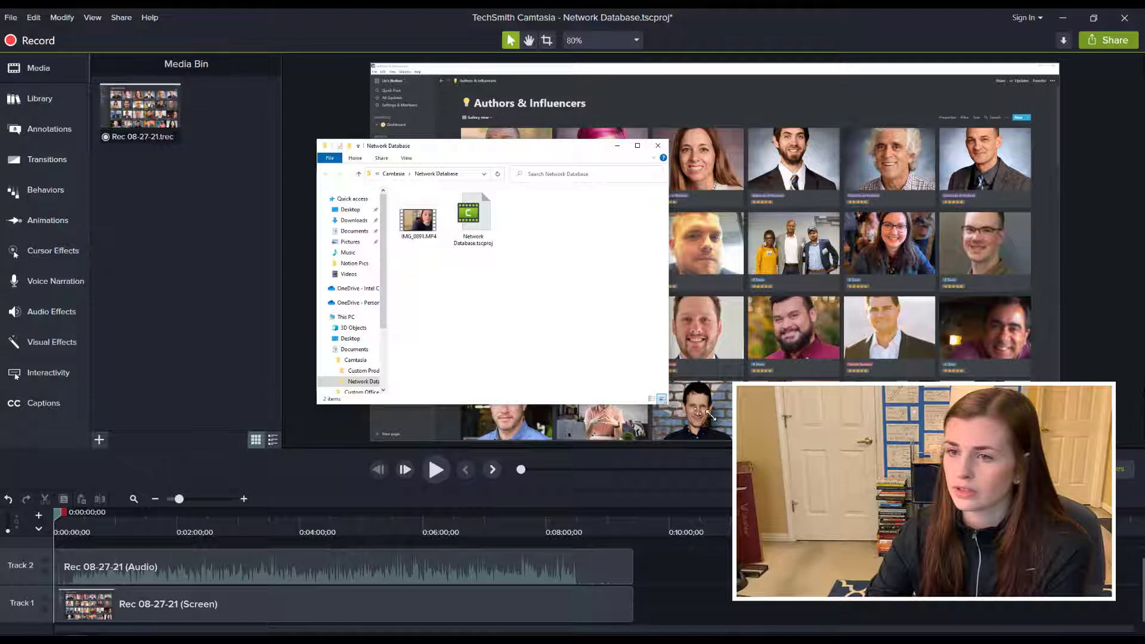
pyautogui.moveTo(709, 416); pyautogui.dragTo(752, 450)
pyautogui.moveTo(417, 222); pyautogui.dragTo(401, 578)
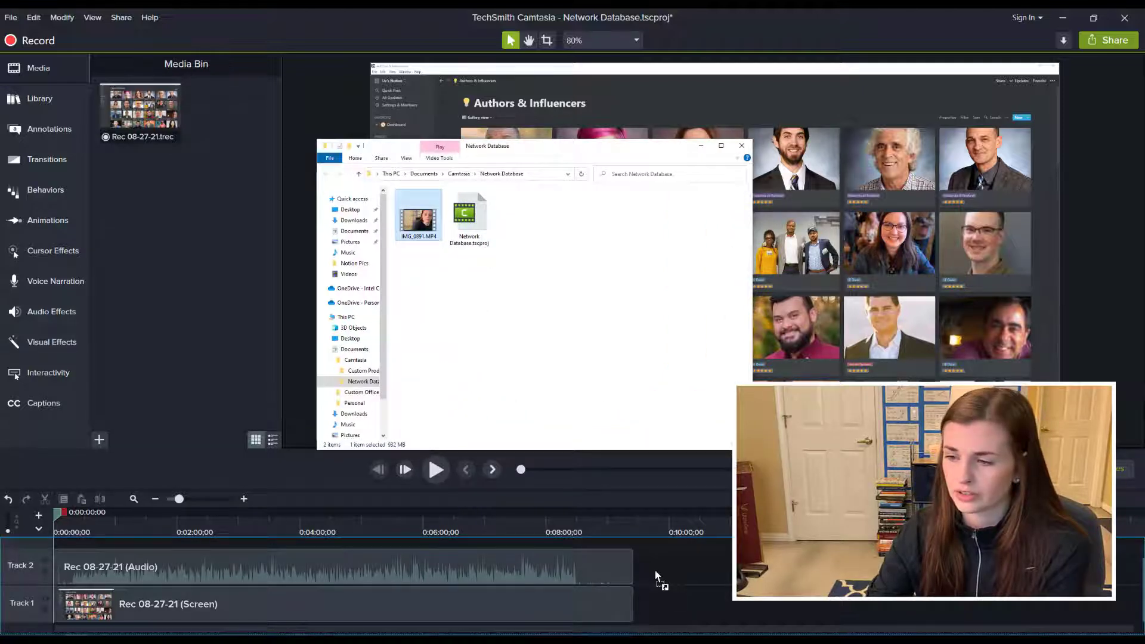
pyautogui.moveTo(654, 570); pyautogui.dragTo(654, 570)
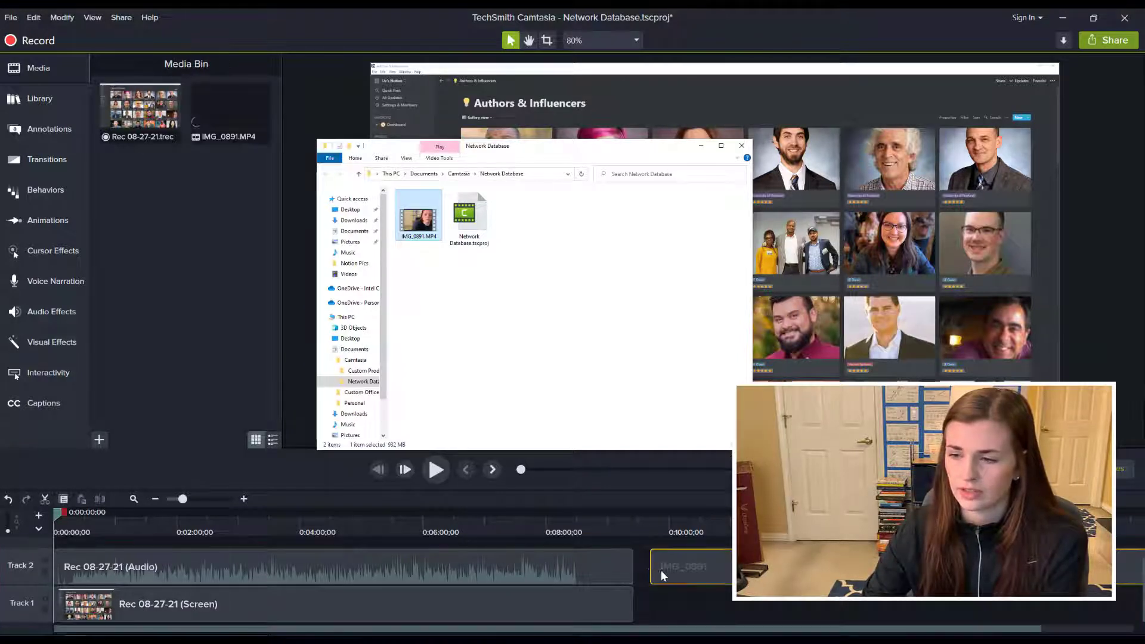
# Move the IMG_0891 clip to Track 3, above the recording's audio, so that it starts at 0:00:00;00
pyautogui.scroll(1, 556, 568)
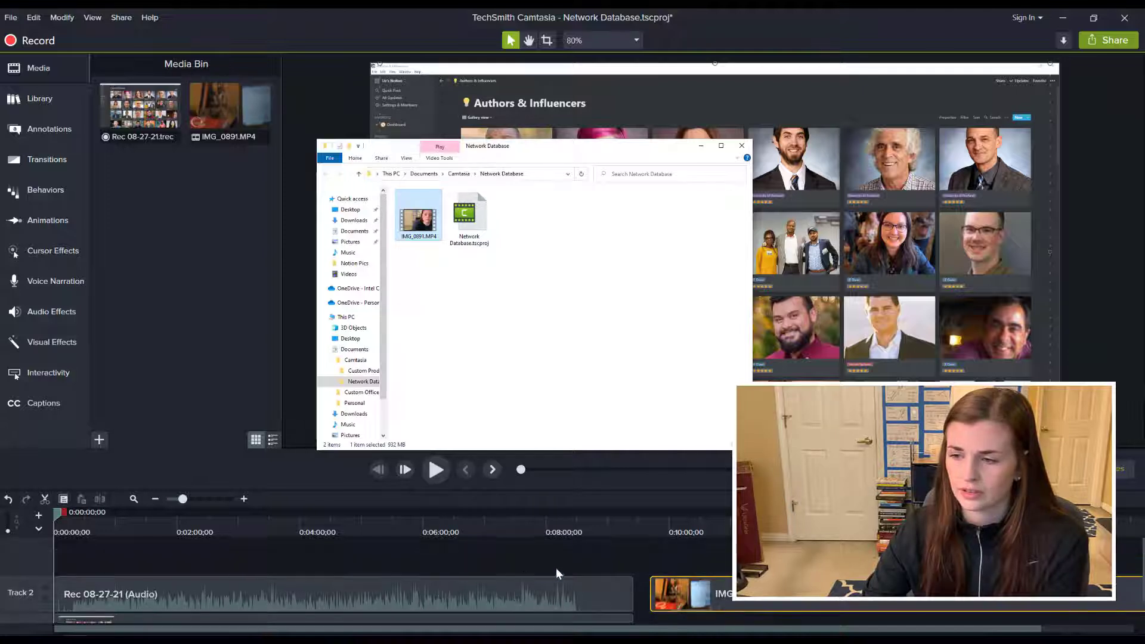
pyautogui.click(615, 566)
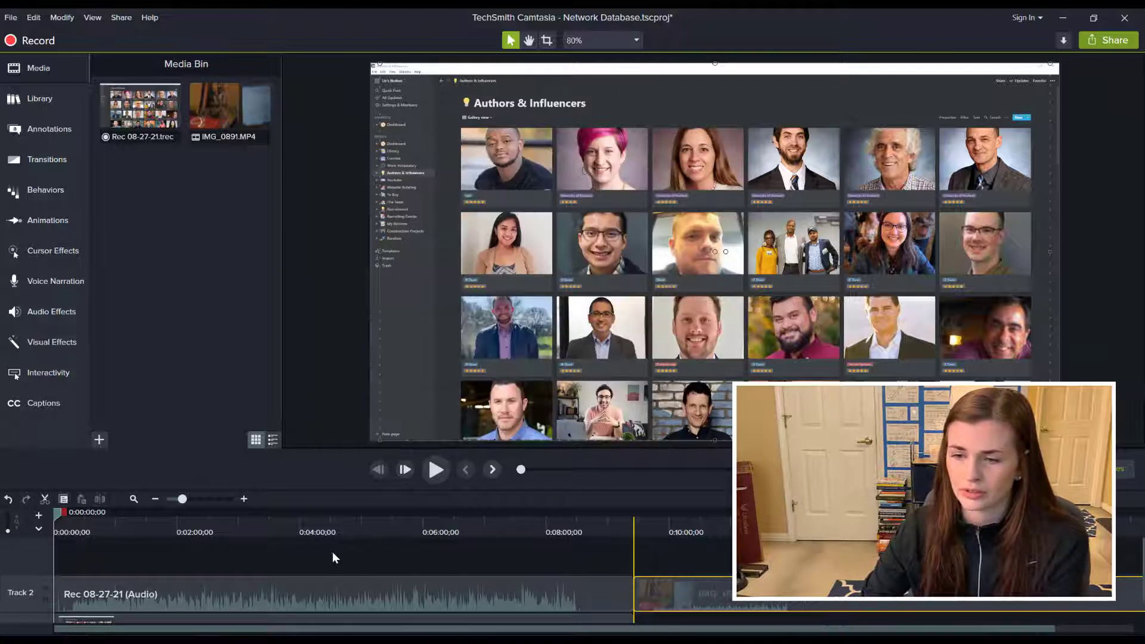
pyautogui.moveTo(170, 552); pyautogui.dragTo(103, 553)
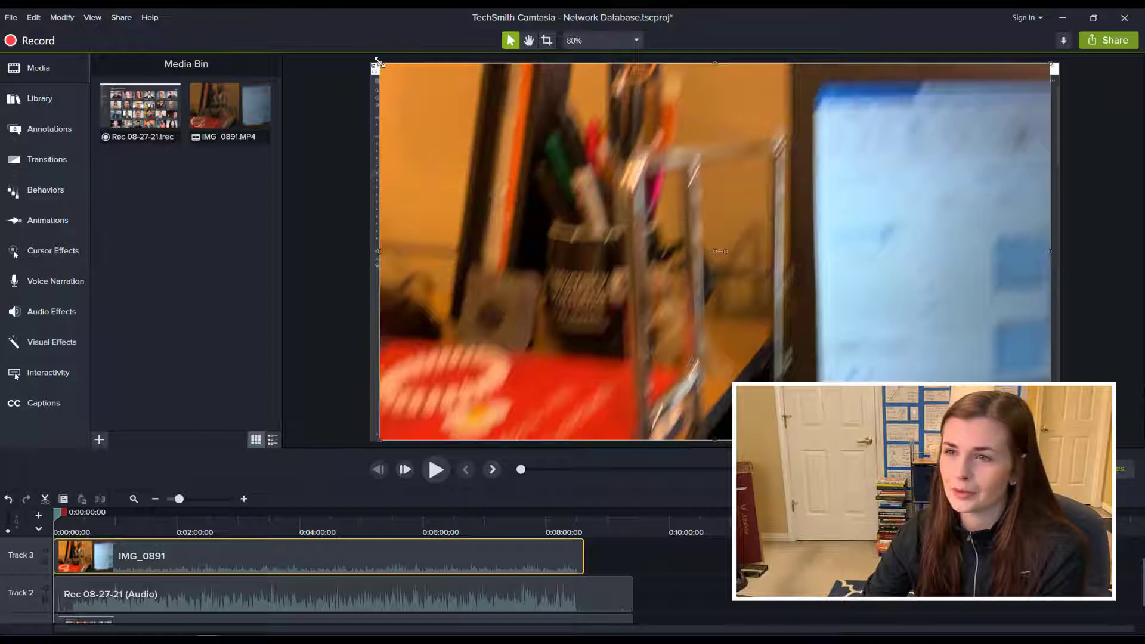
# Shrink the IMG_0891 camera video to a small picture-in-picture and place it in the lower-right corner of the canvas, slightly inside the edges
pyautogui.moveTo(377, 60); pyautogui.dragTo(835, 349)
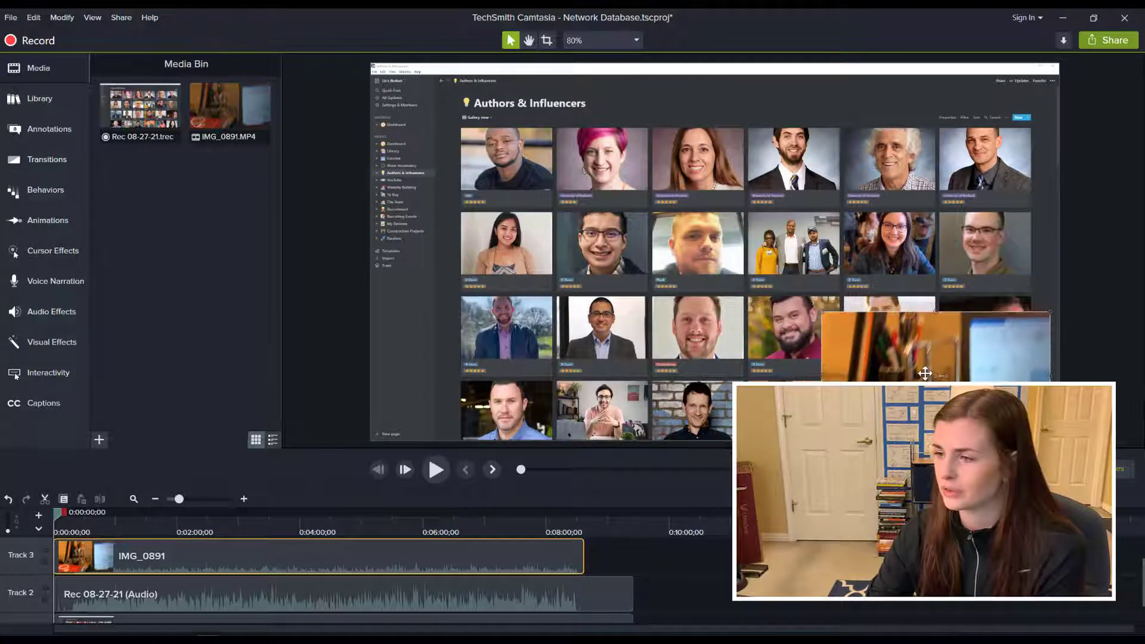
pyautogui.moveTo(925, 373); pyautogui.dragTo(889, 323)
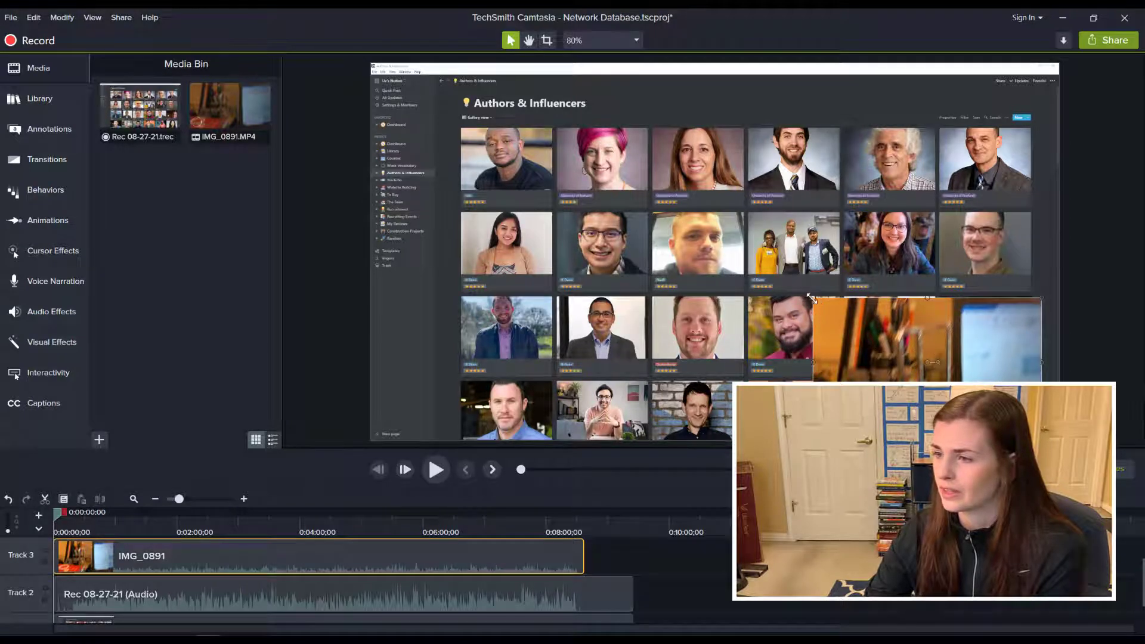
pyautogui.moveTo(812, 299); pyautogui.dragTo(829, 309)
pyautogui.moveTo(928, 360); pyautogui.dragTo(927, 364)
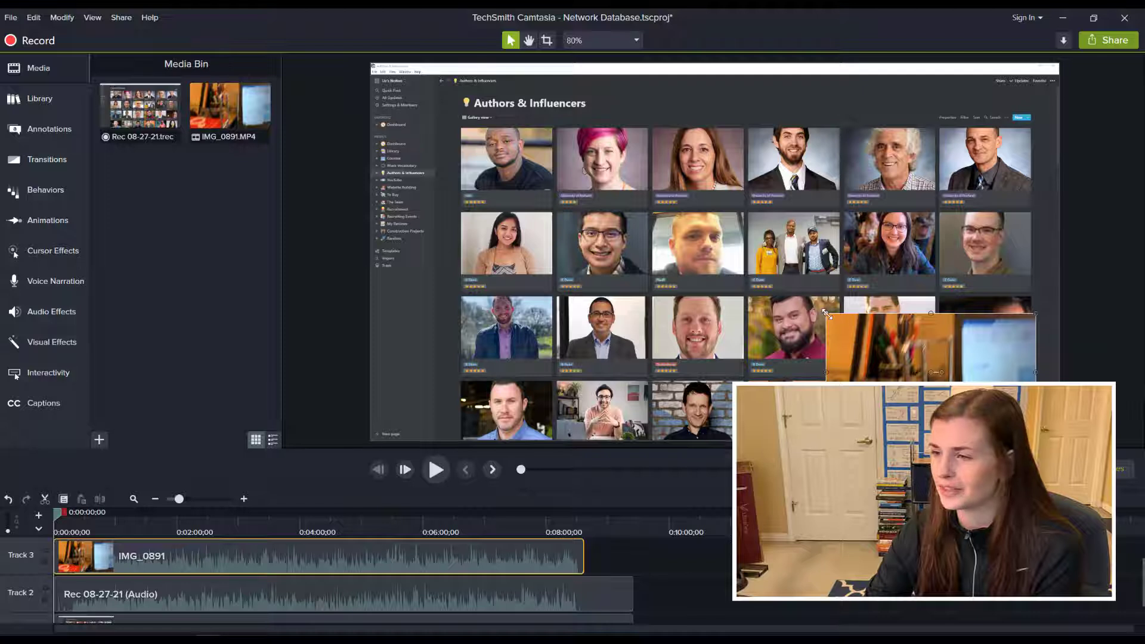
pyautogui.moveTo(826, 314); pyautogui.dragTo(822, 310)
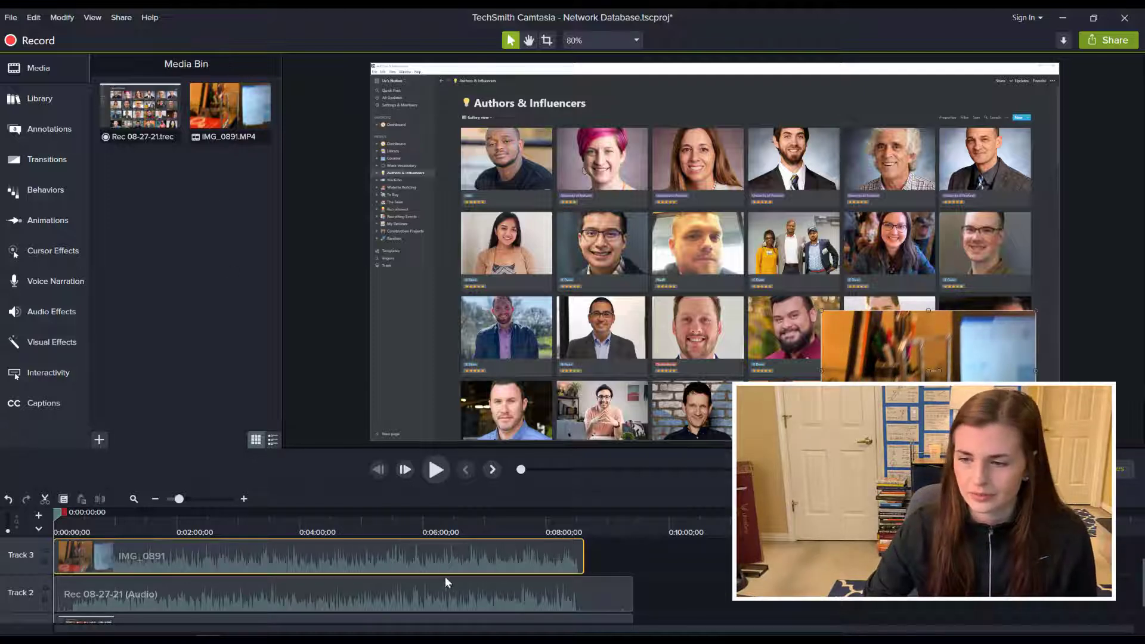
# Shift the linked Rec 08-27-21 audio and screen clips to start at about 00:00:01;12, roughly matching their waveform to IMG_0891's
pyautogui.scroll(2, 554, 583)
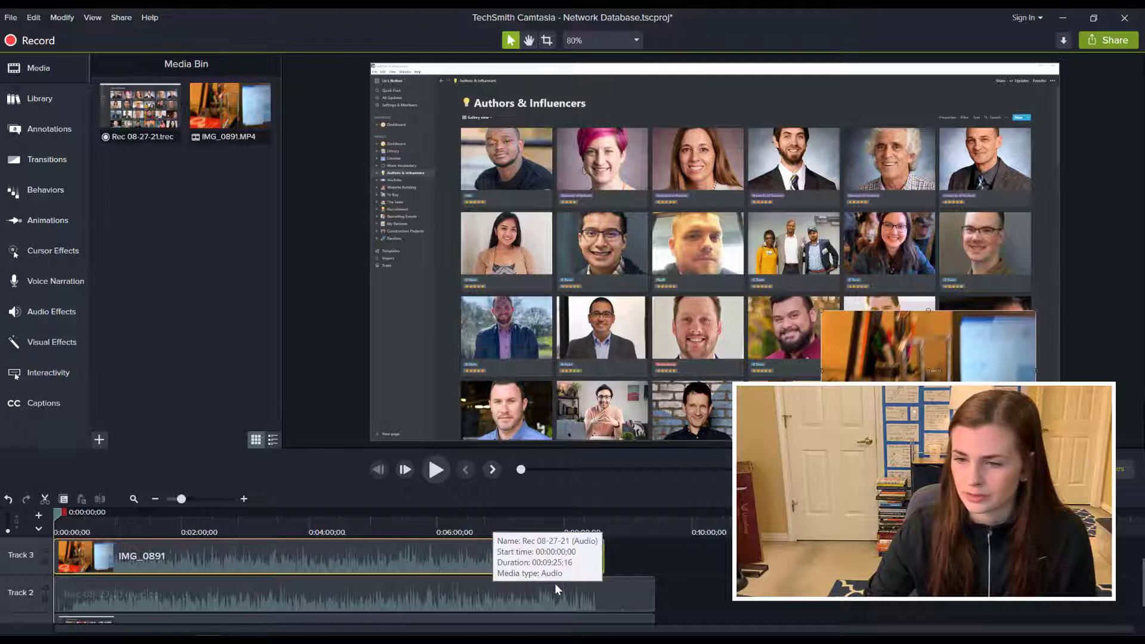
pyautogui.scroll(1, 554, 583)
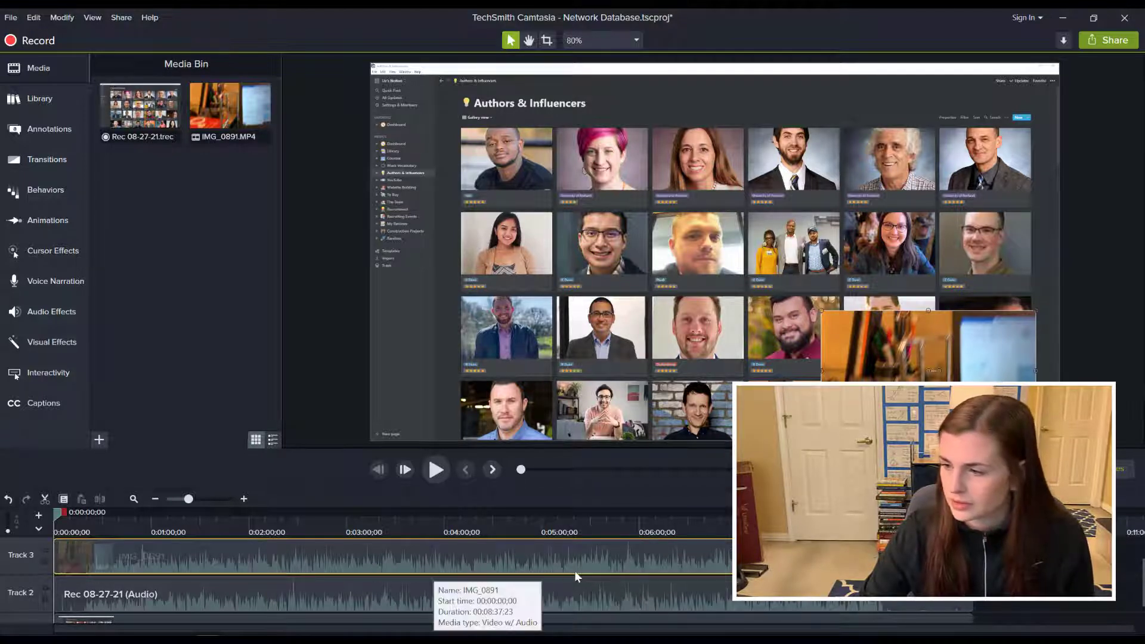
pyautogui.scroll(2, 617, 592)
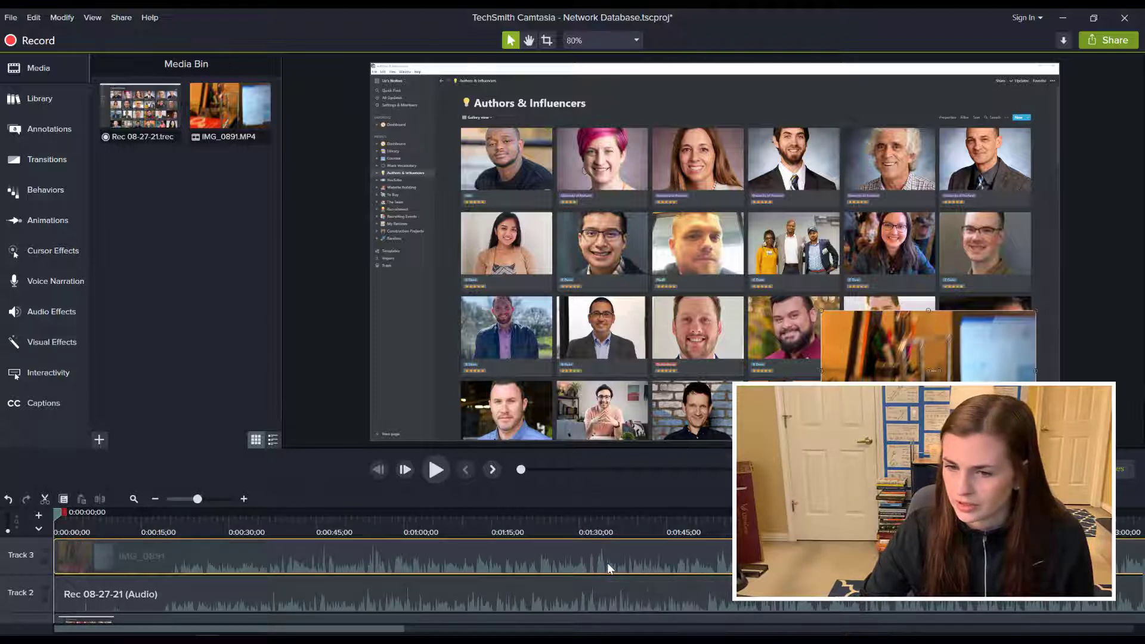
pyautogui.scroll(-1, 517, 591)
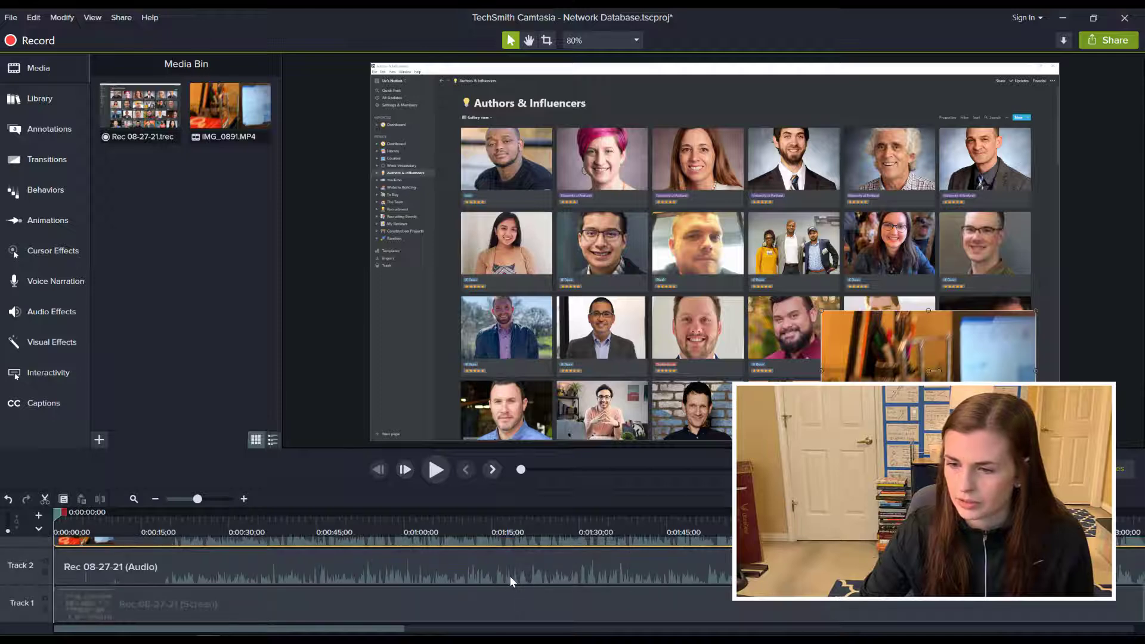
pyautogui.click(510, 611)
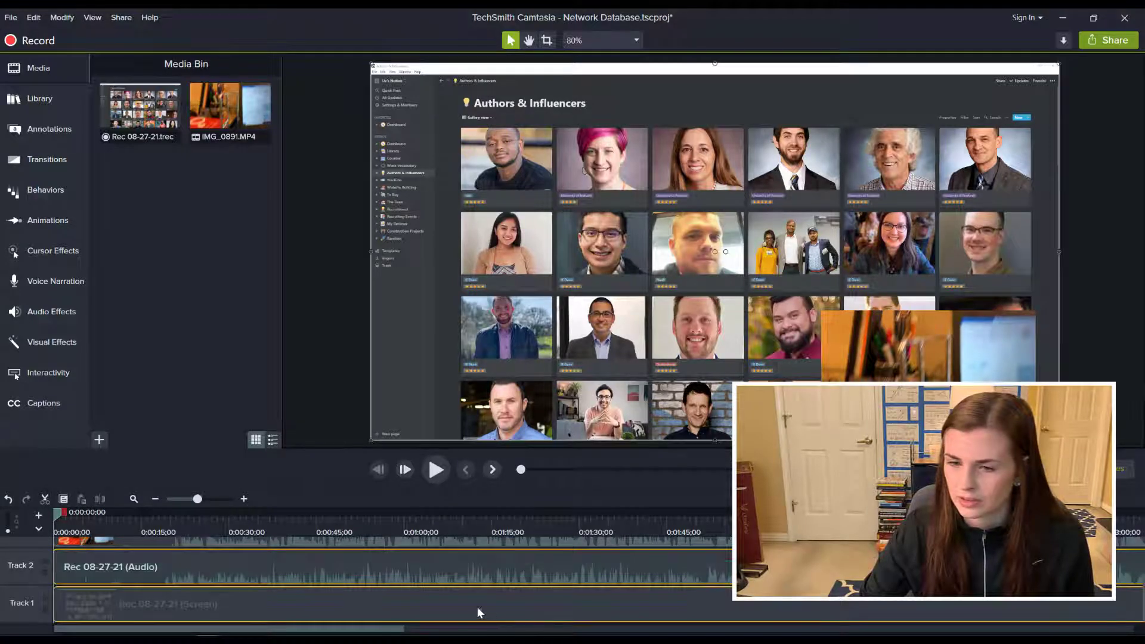
pyautogui.moveTo(445, 605); pyautogui.dragTo(455, 603)
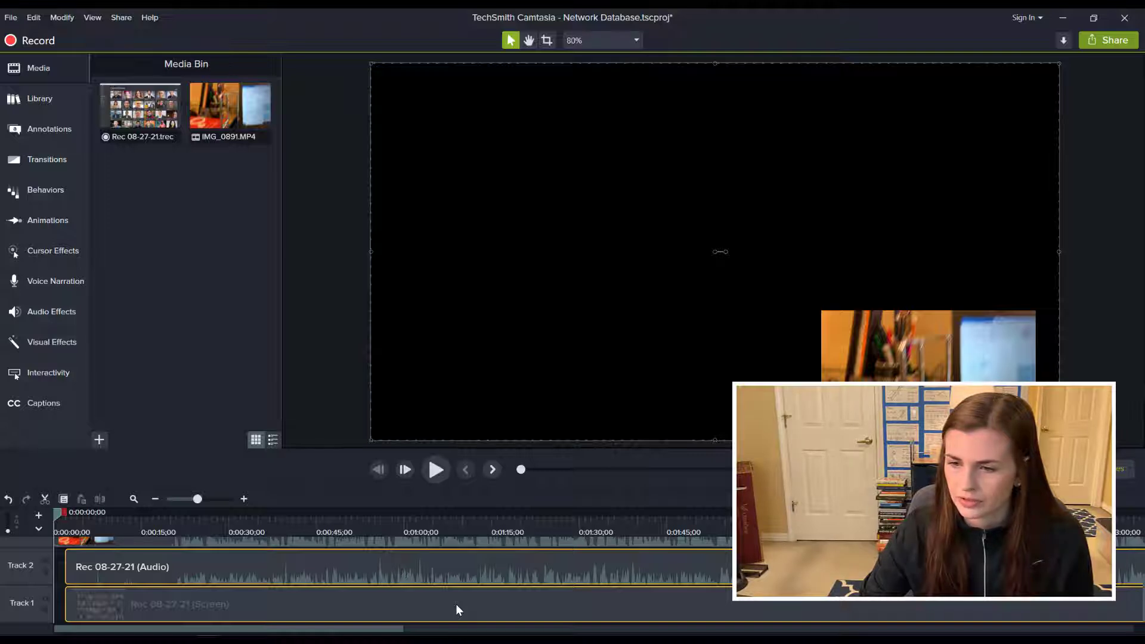
pyautogui.moveTo(456, 603); pyautogui.dragTo(452, 603)
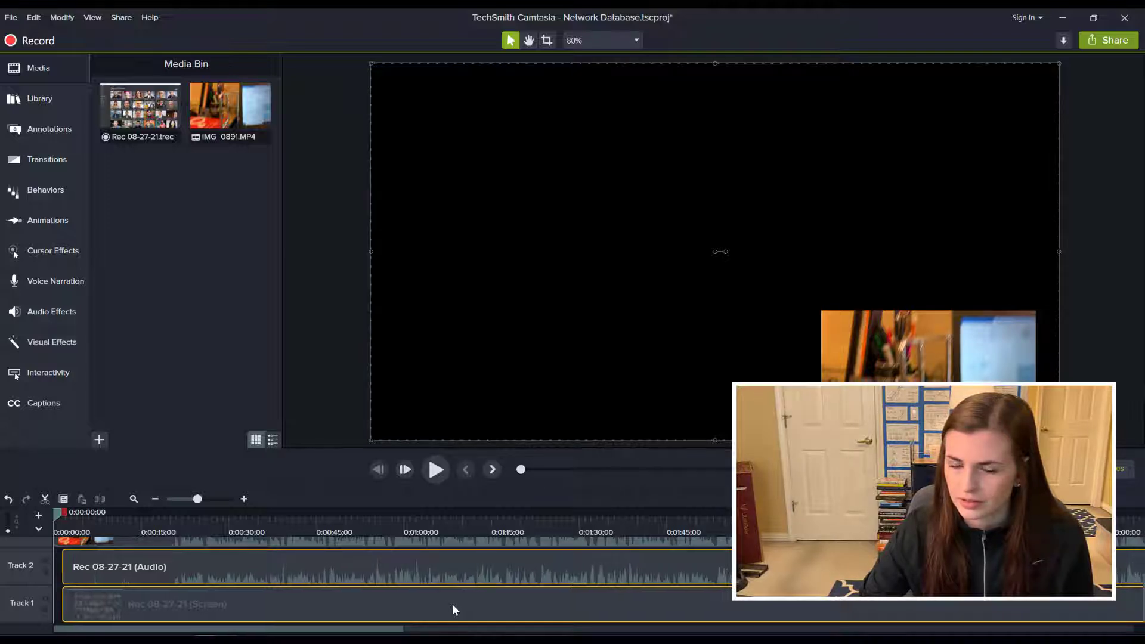
# Fine-tune the sync by nudging the Rec 08-27-21 audio and screen clips a few frames later, lining up the waveform peaks with IMG_0891
pyautogui.scroll(3, 199, 549)
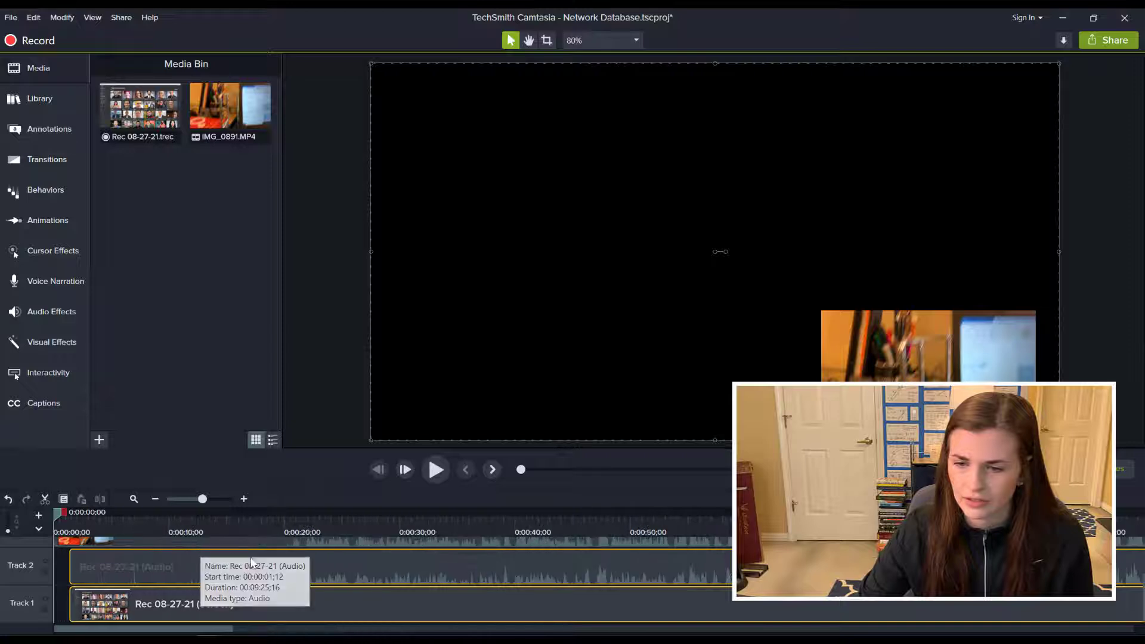
pyautogui.scroll(1, 626, 585)
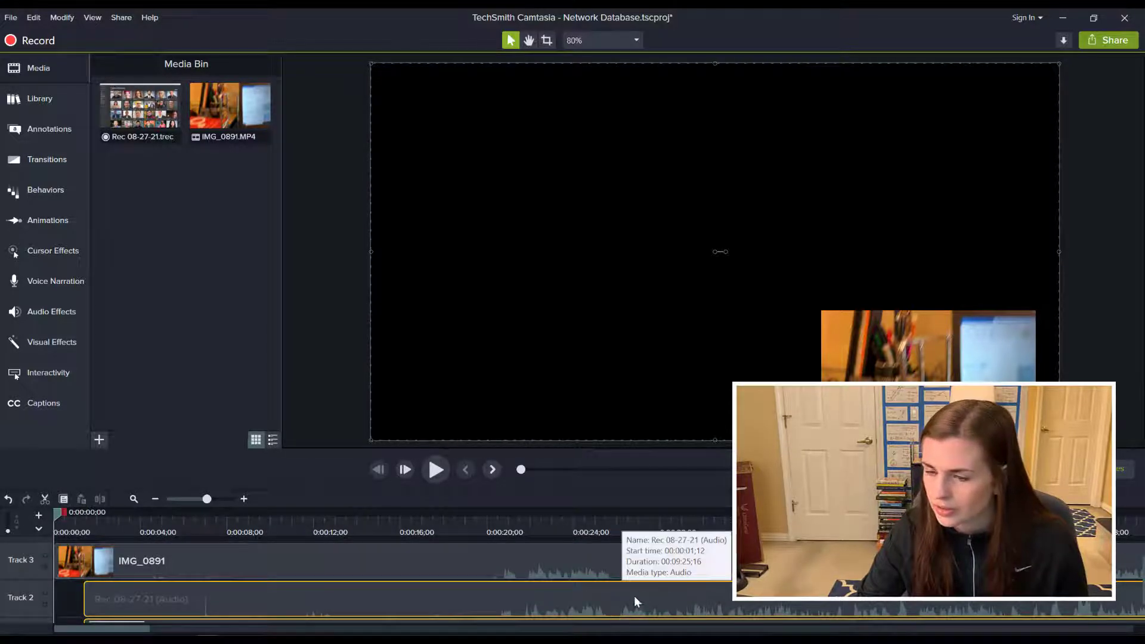
pyautogui.scroll(-1, 635, 593)
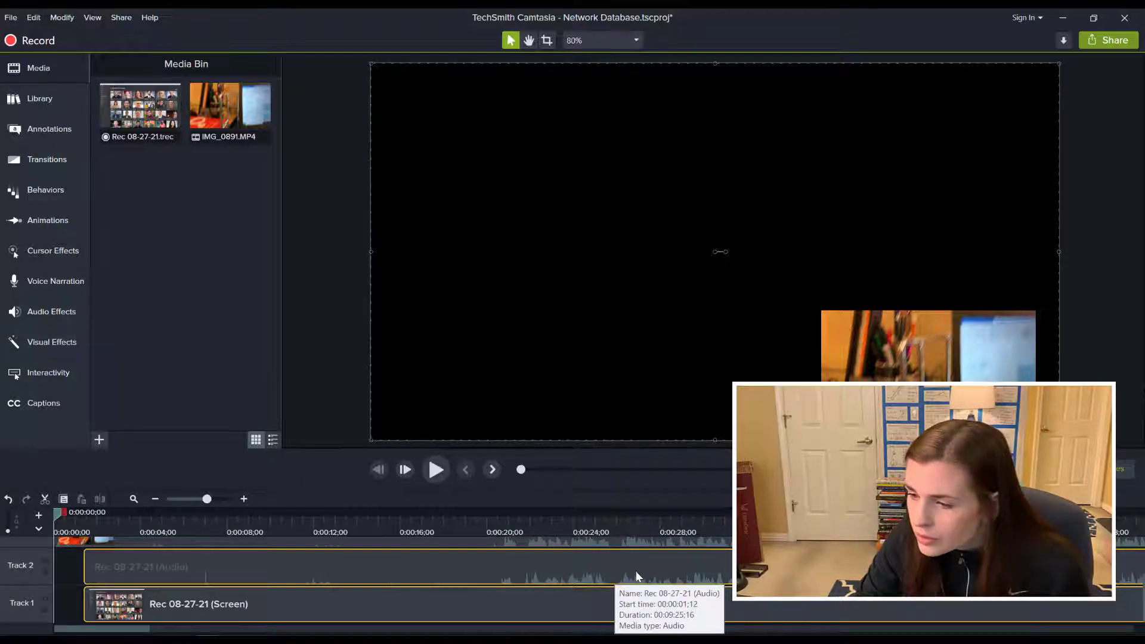
pyautogui.moveTo(634, 568); pyautogui.dragTo(636, 568)
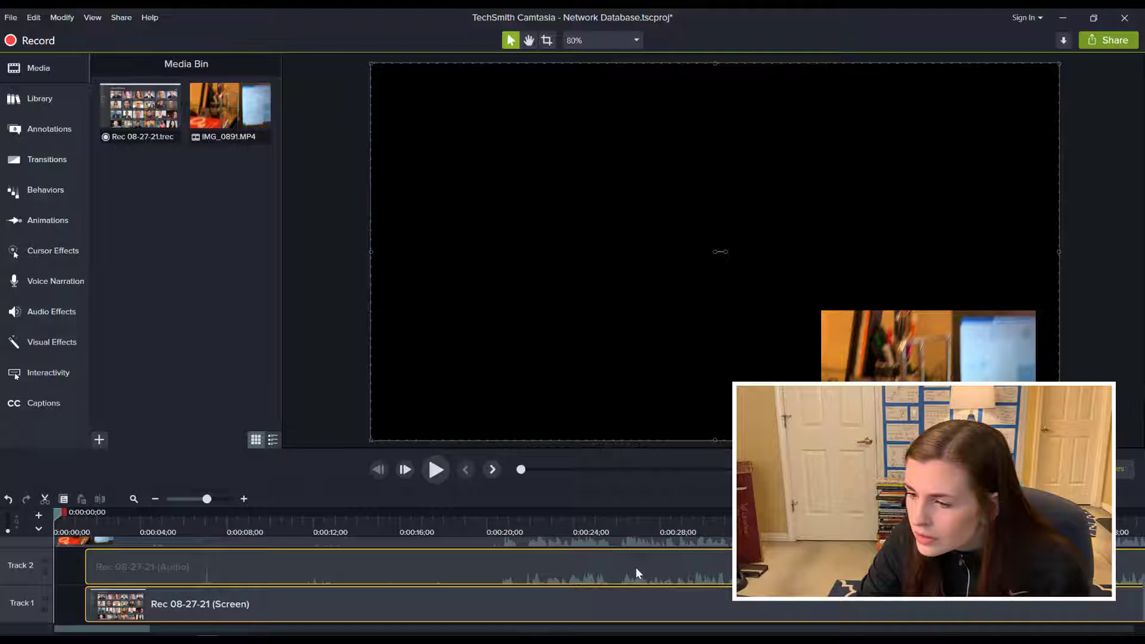
pyautogui.moveTo(636, 567); pyautogui.dragTo(638, 568)
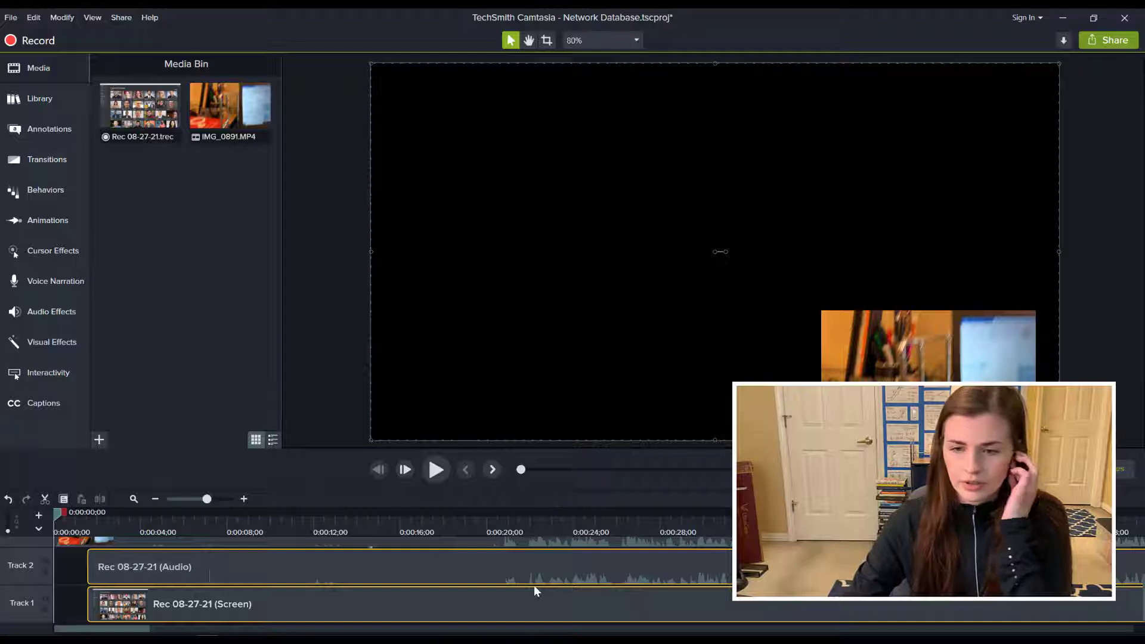
# Play the timeline from about 0:00:21;13 to check that the two audio tracks are in sync
pyautogui.scroll(1, 534, 585)
pyautogui.moveTo(56, 513); pyautogui.dragTo(213, 512)
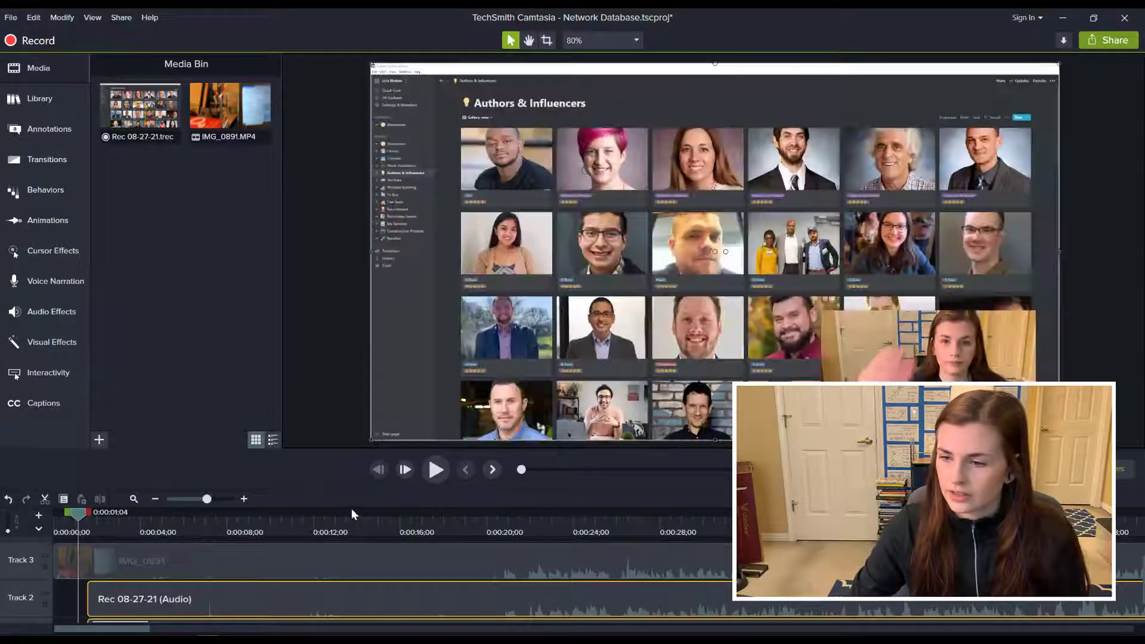
pyautogui.moveTo(509, 521); pyautogui.dragTo(527, 522)
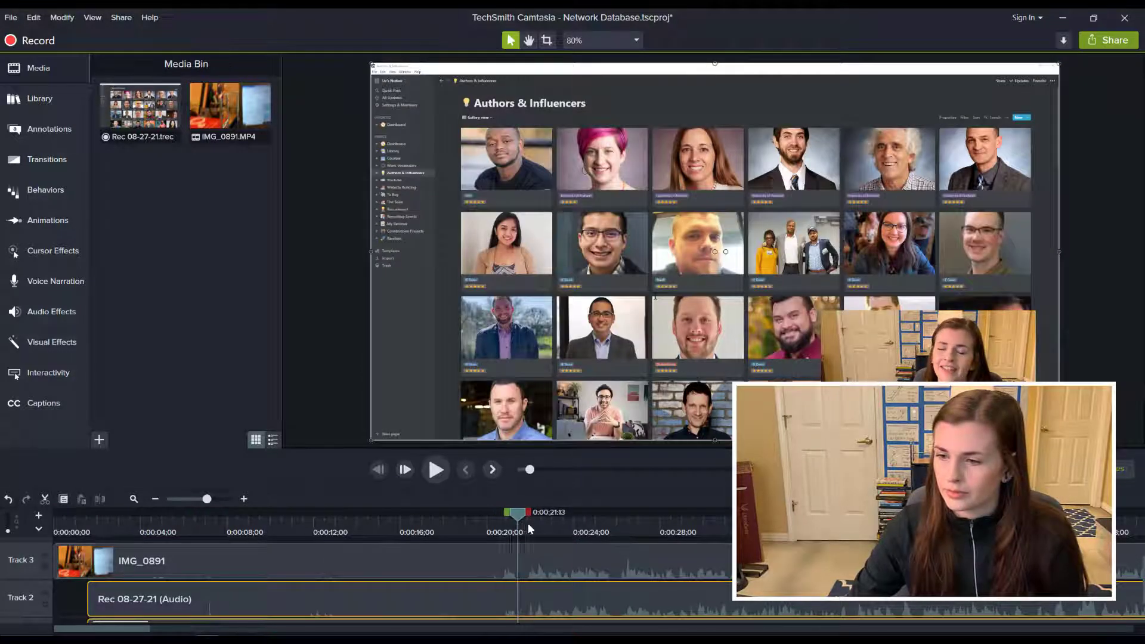
pyautogui.click(433, 471)
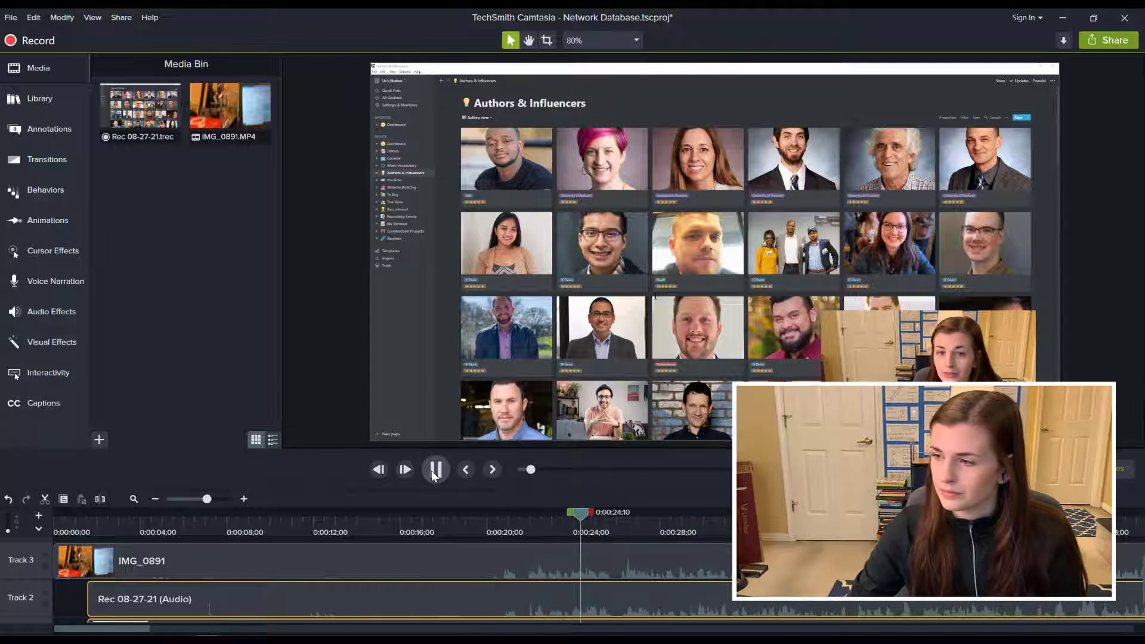
pyautogui.click(435, 471)
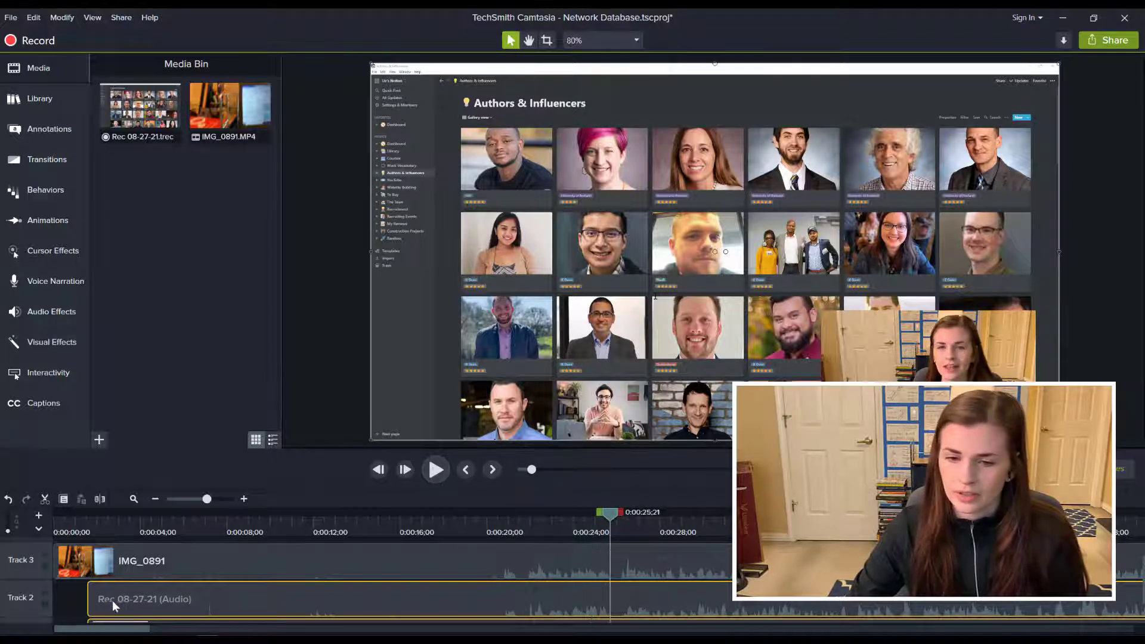
# Delete the Rec 08-27-21 audio clip from Track 2, keeping the screen clip, and play back the remaining audio
pyautogui.click(151, 596)
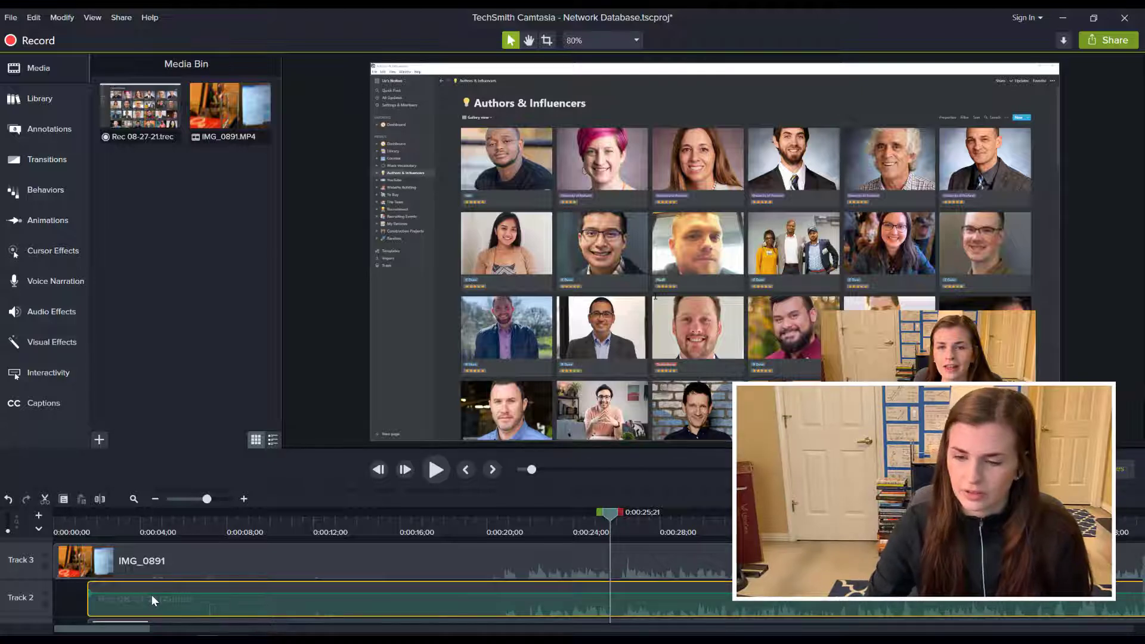
pyautogui.press('Delete')
pyautogui.click(436, 470)
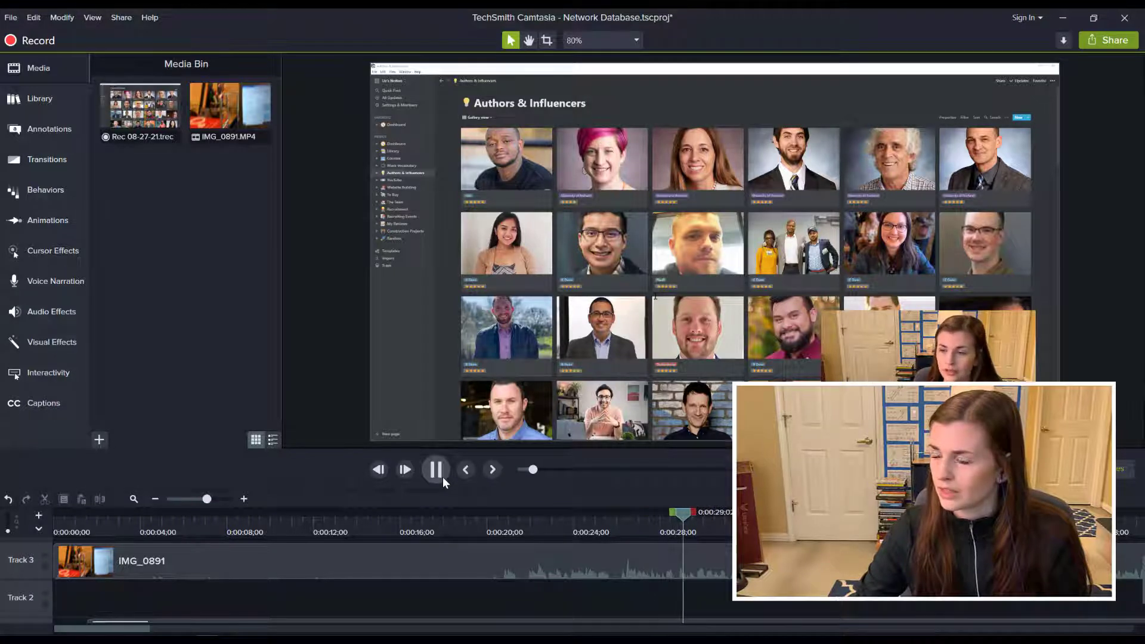
# Stop playback and trim the beginning off both the IMG_0891 and Rec 08-27-21 screen clips at about 0:00:19;21
pyautogui.click(443, 477)
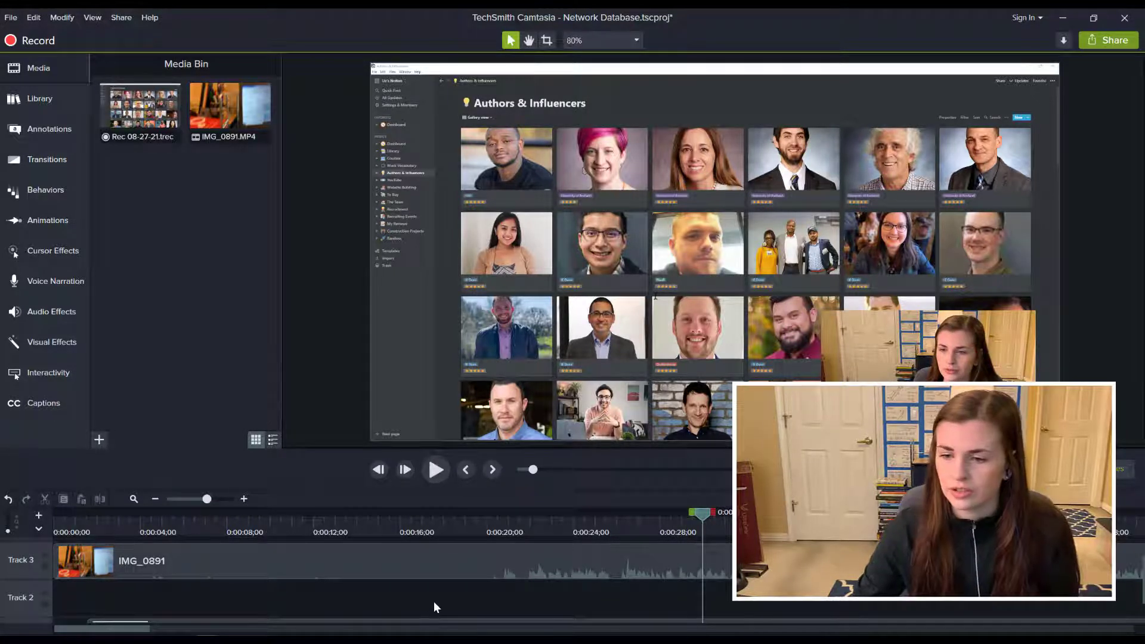
pyautogui.keyDown('ctrl'); pyautogui.scroll(-5, 434, 601); pyautogui.keyUp('ctrl')
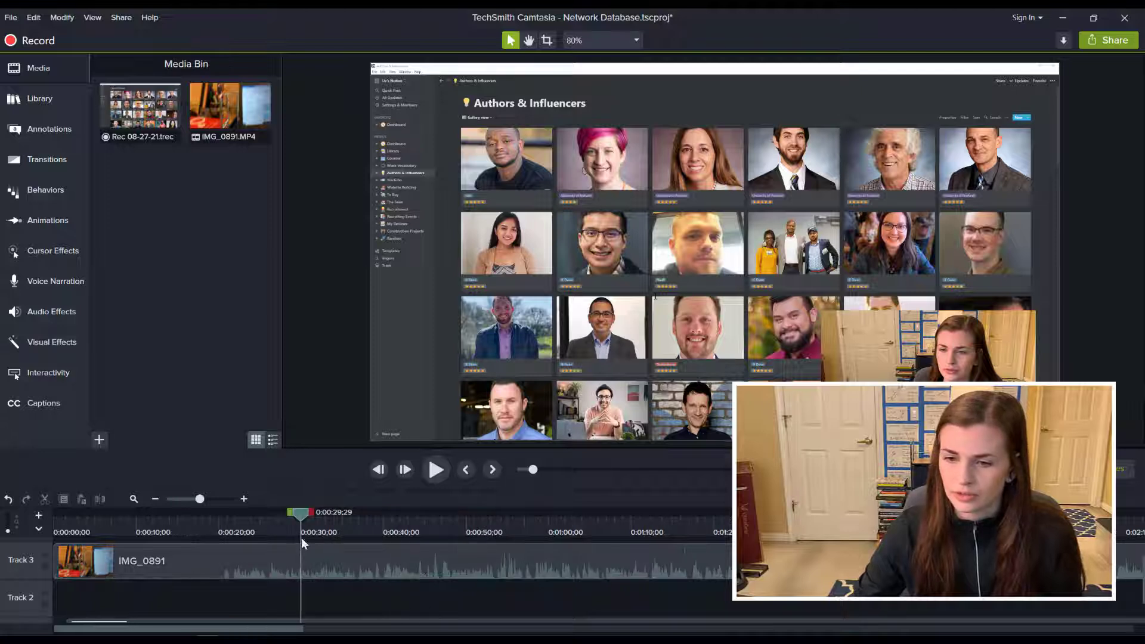
pyautogui.moveTo(299, 513); pyautogui.dragTo(215, 516)
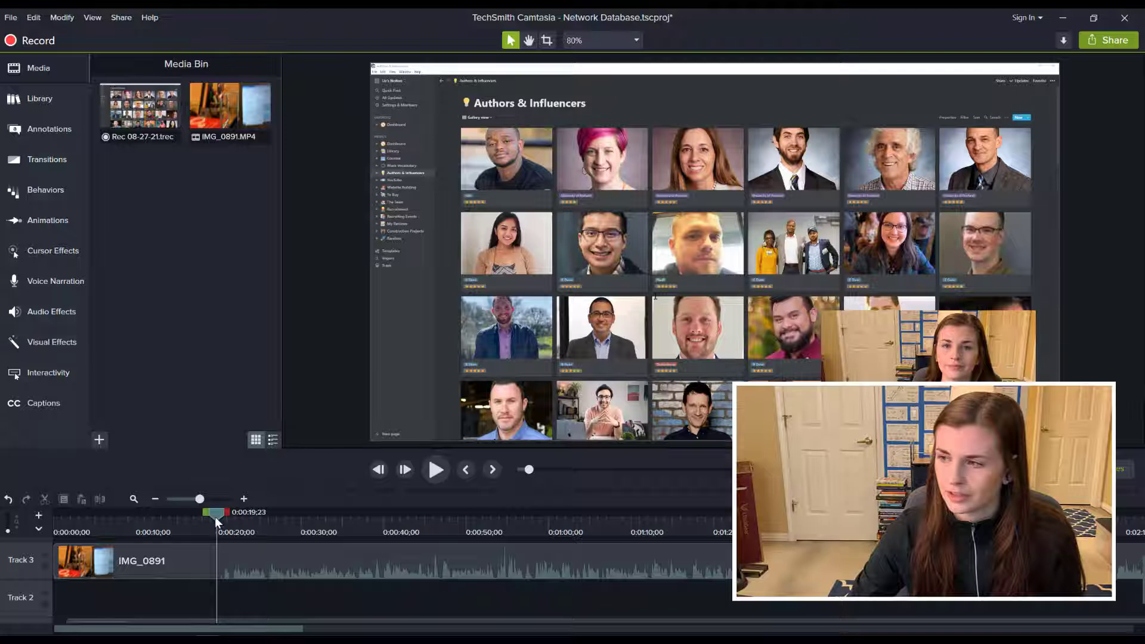
pyautogui.moveTo(240, 562); pyautogui.dragTo(245, 603)
pyautogui.scroll(2, 241, 583)
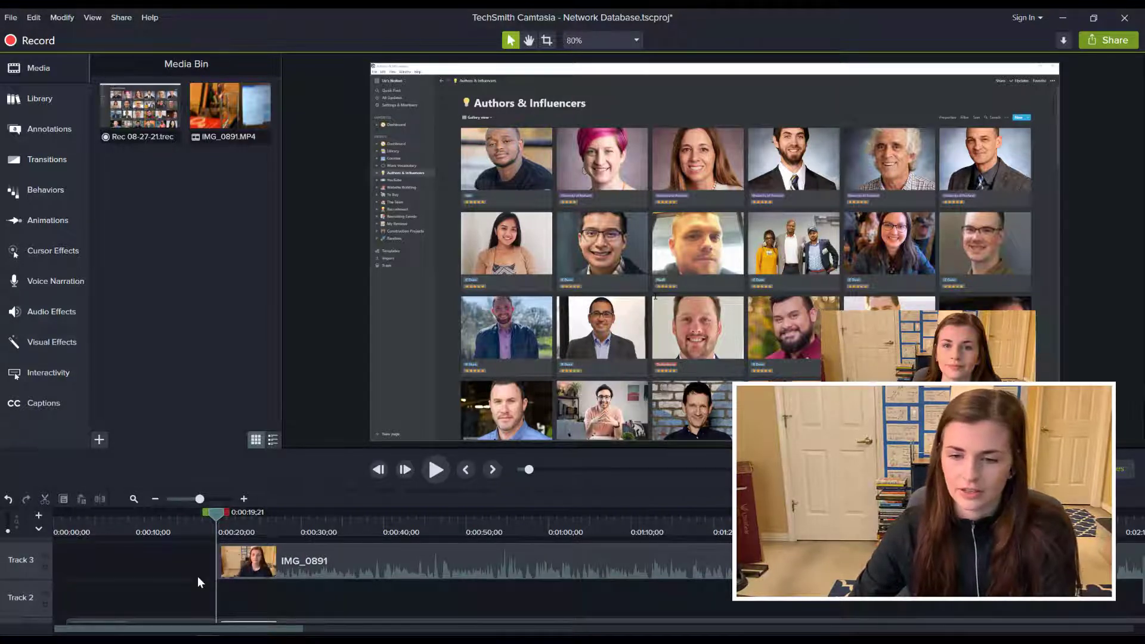
pyautogui.scroll(-2, 198, 576)
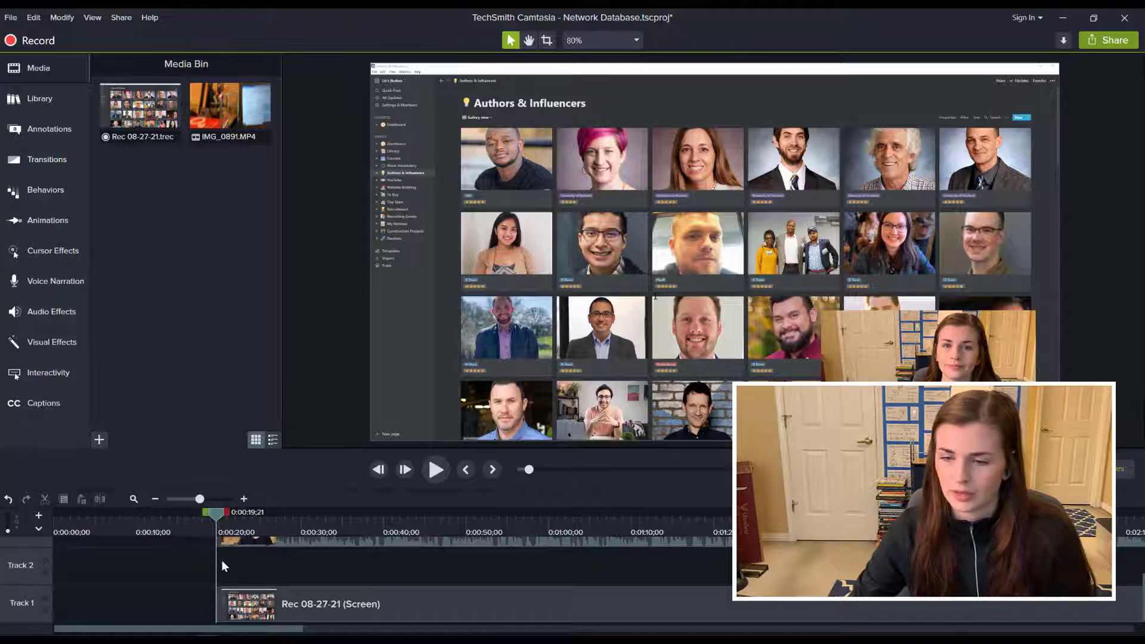
# Shift both trimmed clips together to the start of the timeline, and move IMG_0891 down onto Track 2
pyautogui.moveTo(188, 542); pyautogui.dragTo(310, 604)
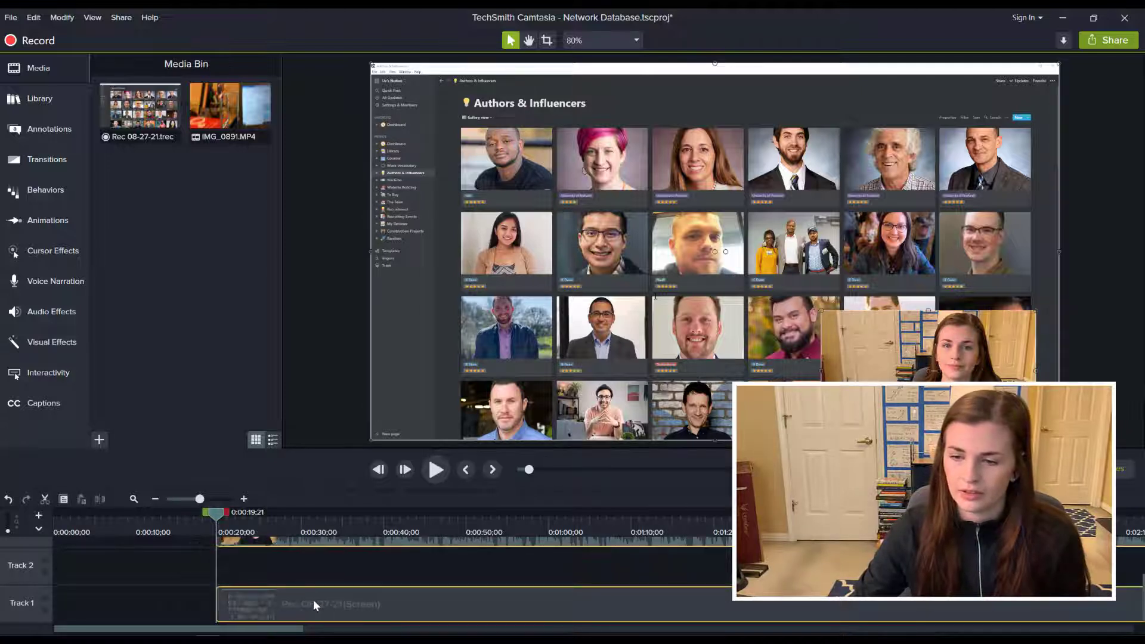
pyautogui.moveTo(201, 597); pyautogui.dragTo(70, 598)
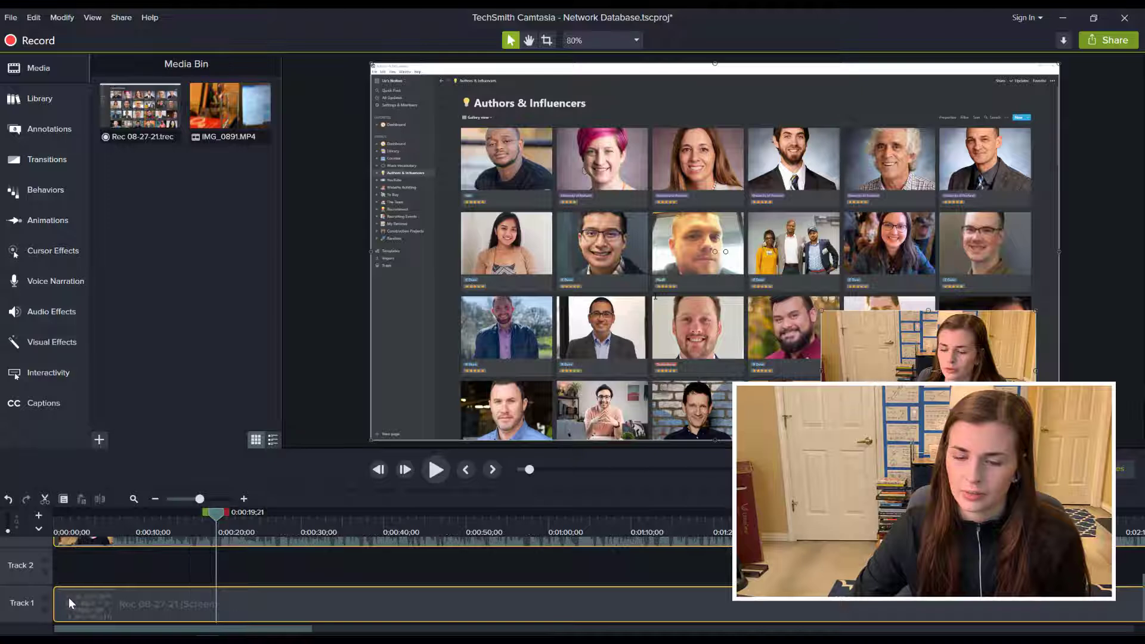
pyautogui.click(436, 470)
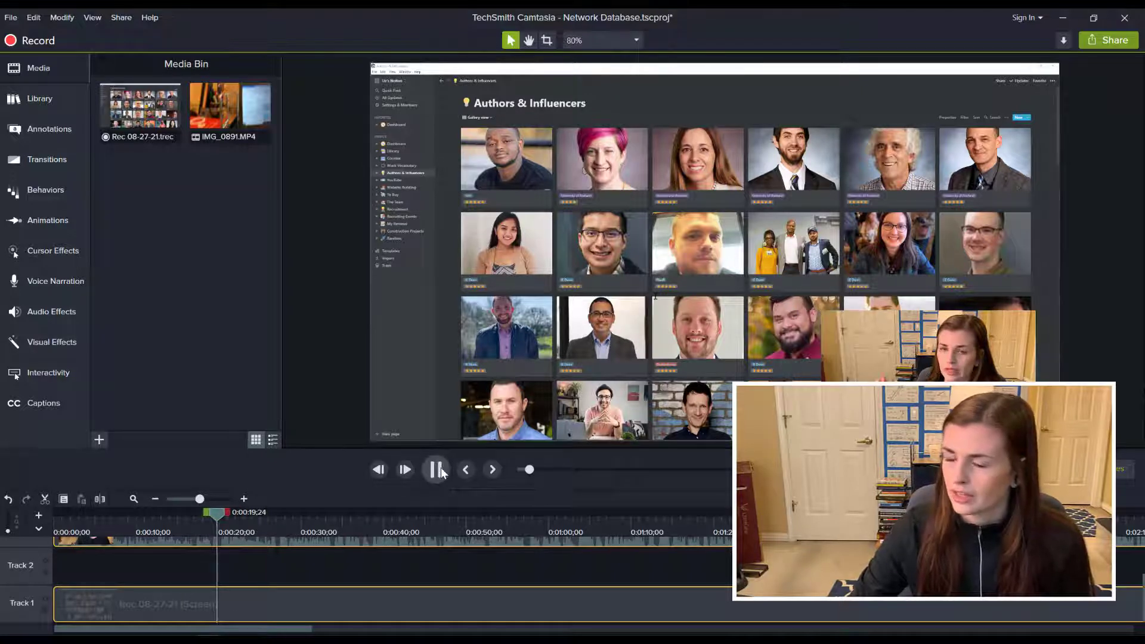
pyautogui.press('space')
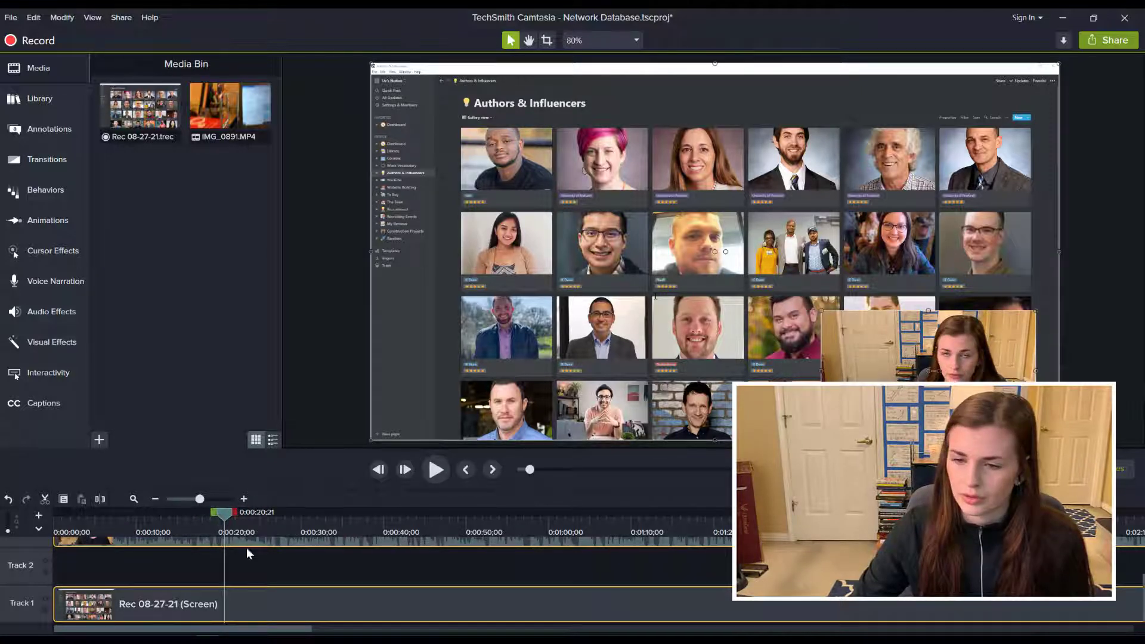
pyautogui.click(285, 574)
pyautogui.moveTo(296, 546); pyautogui.dragTo(295, 571)
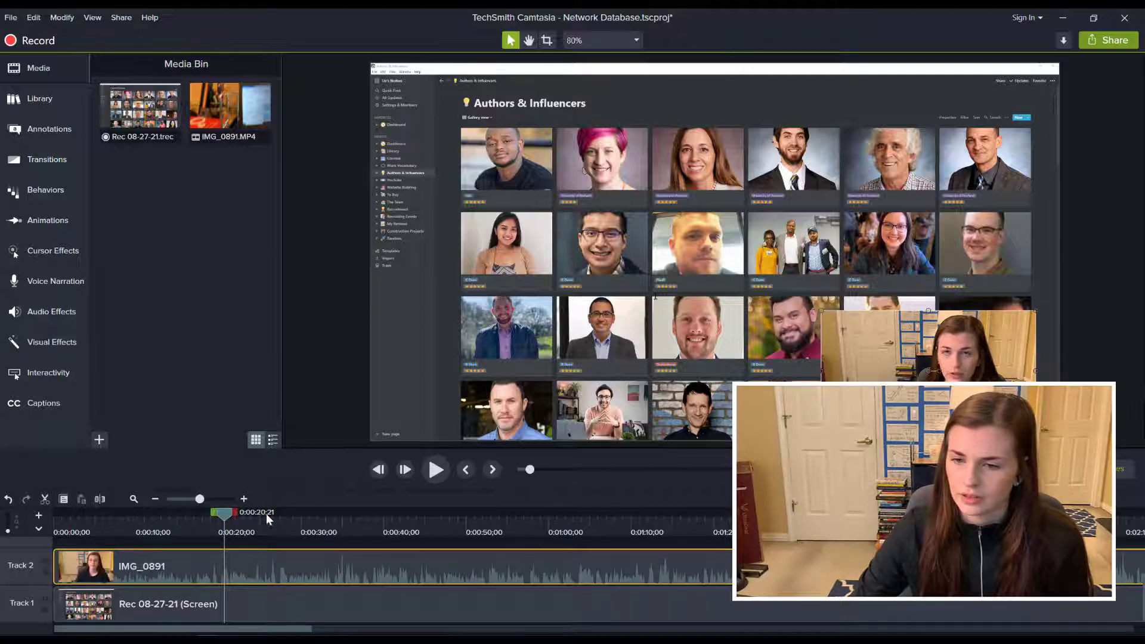
# Add a Border visual effect to the IMG_0891 clip and set its thickness to 7
pyautogui.moveTo(266, 513); pyautogui.dragTo(495, 533)
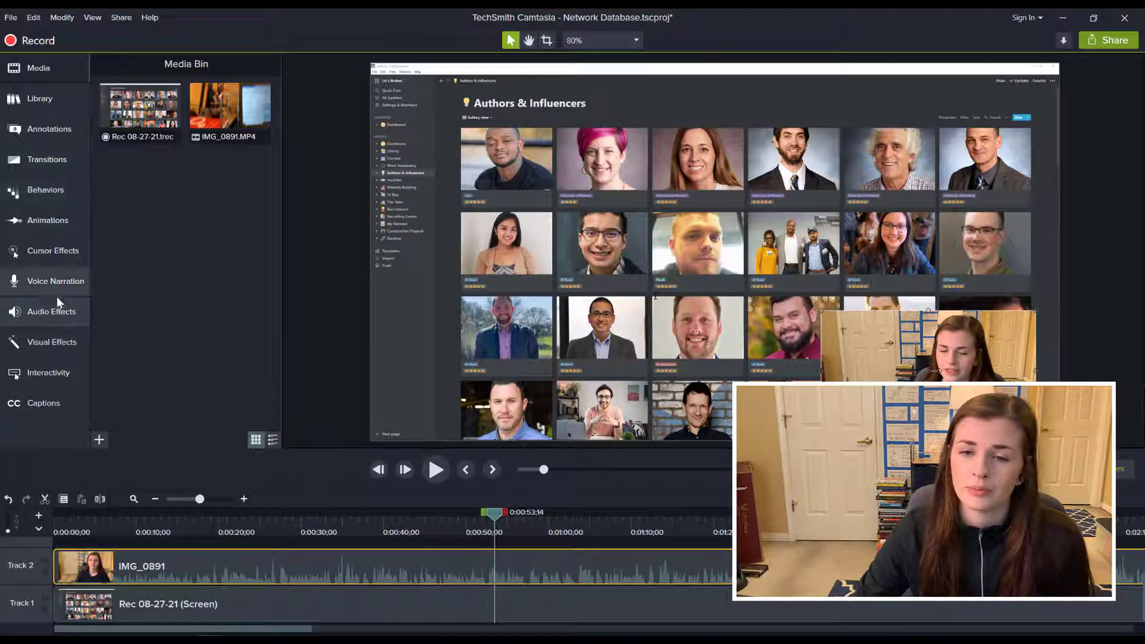
pyautogui.click(60, 337)
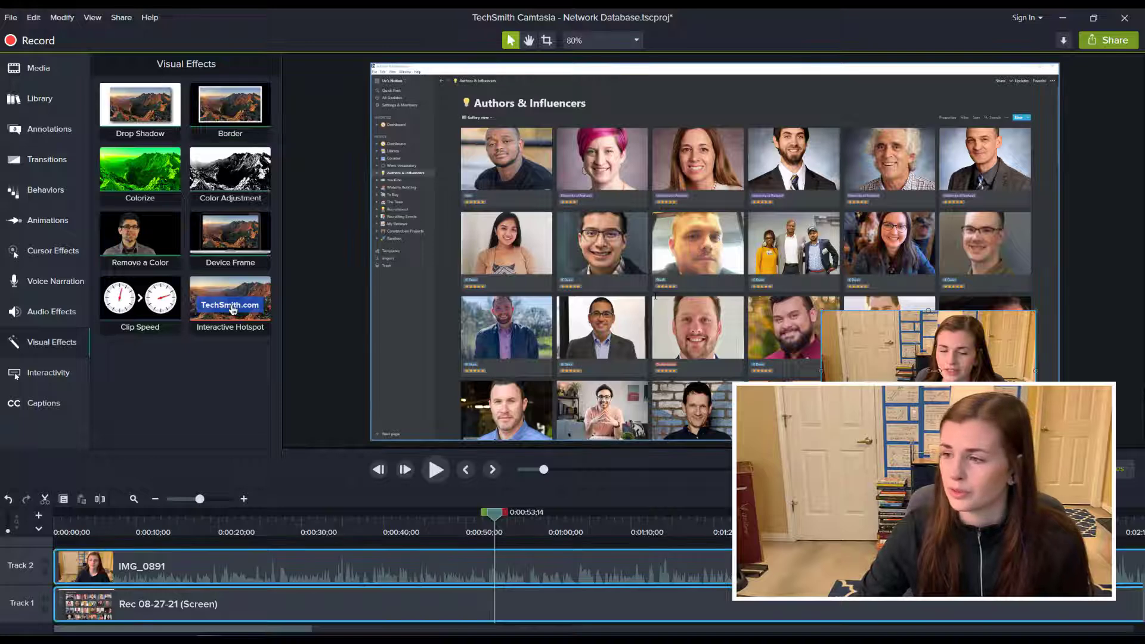
pyautogui.moveTo(230, 301); pyautogui.dragTo(418, 566)
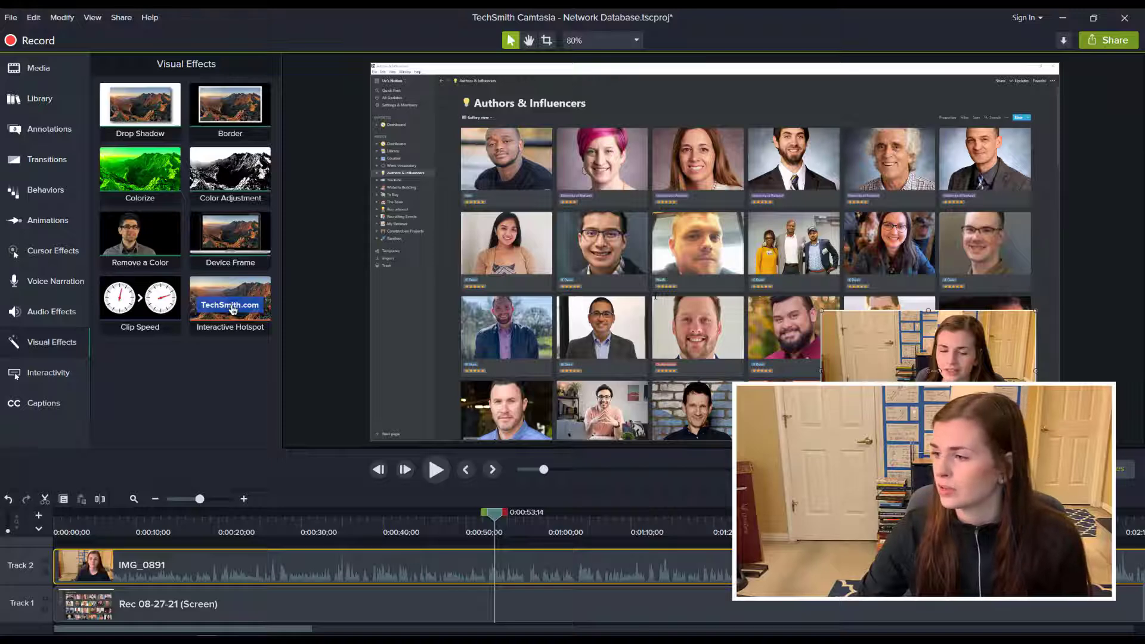
pyautogui.click(1109, 468)
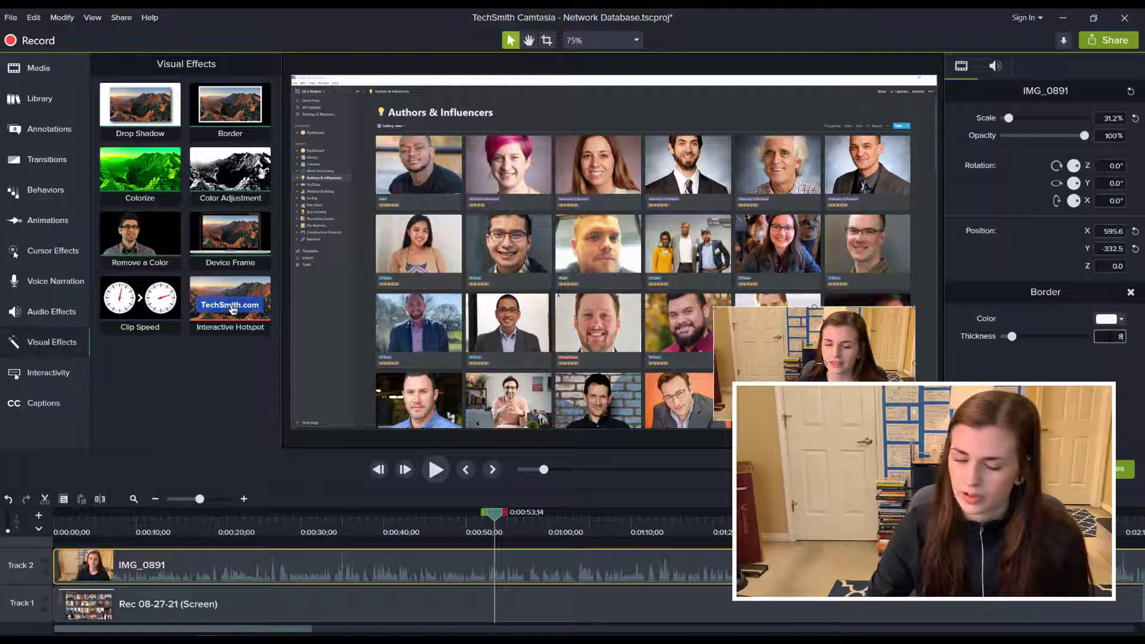
pyautogui.press('BackSpace')
pyautogui.write('7')
pyautogui.press('Return')
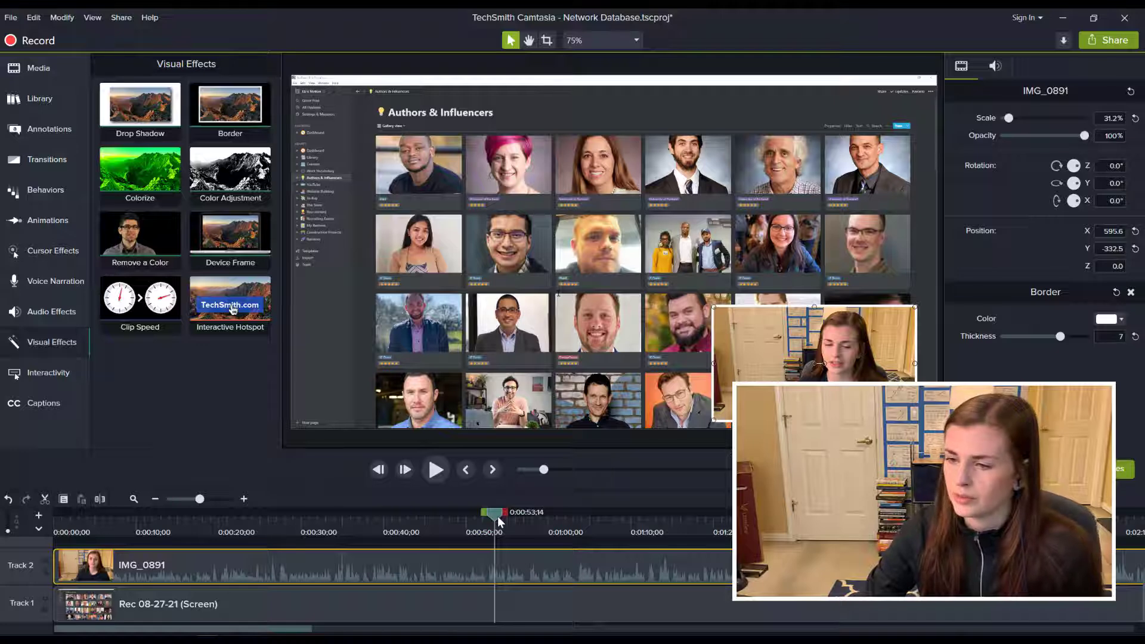
# Find the end of the talking near the end of the timeline, split both clips there at about 0:08:12;27, and delete the leftover ends
pyautogui.moveTo(498, 516); pyautogui.dragTo(891, 528)
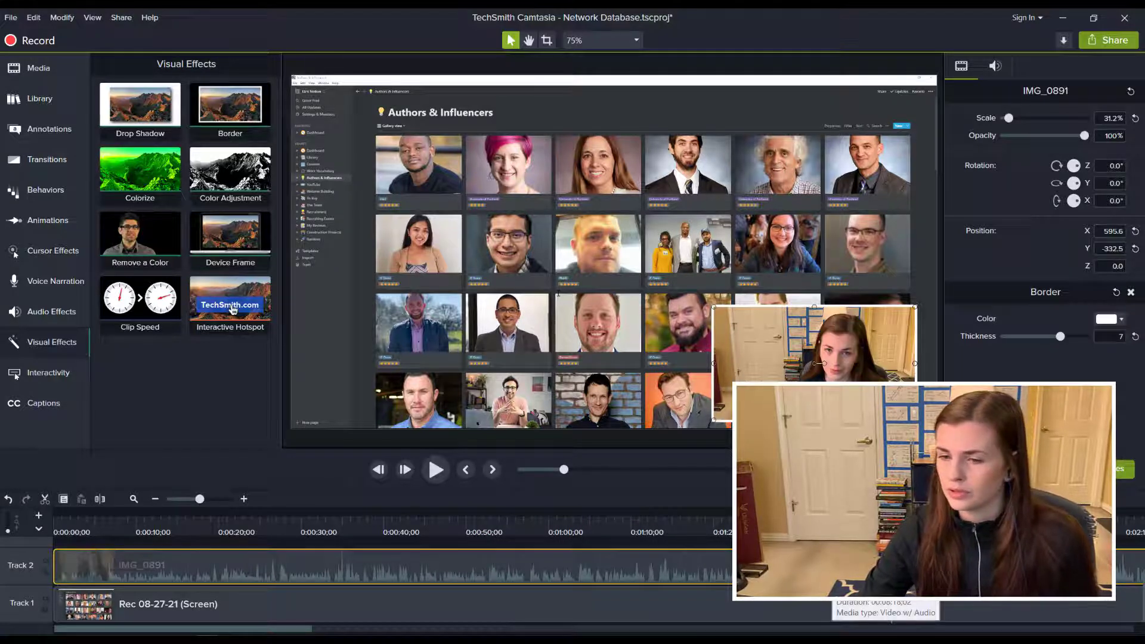
pyautogui.scroll(-3, 891, 596)
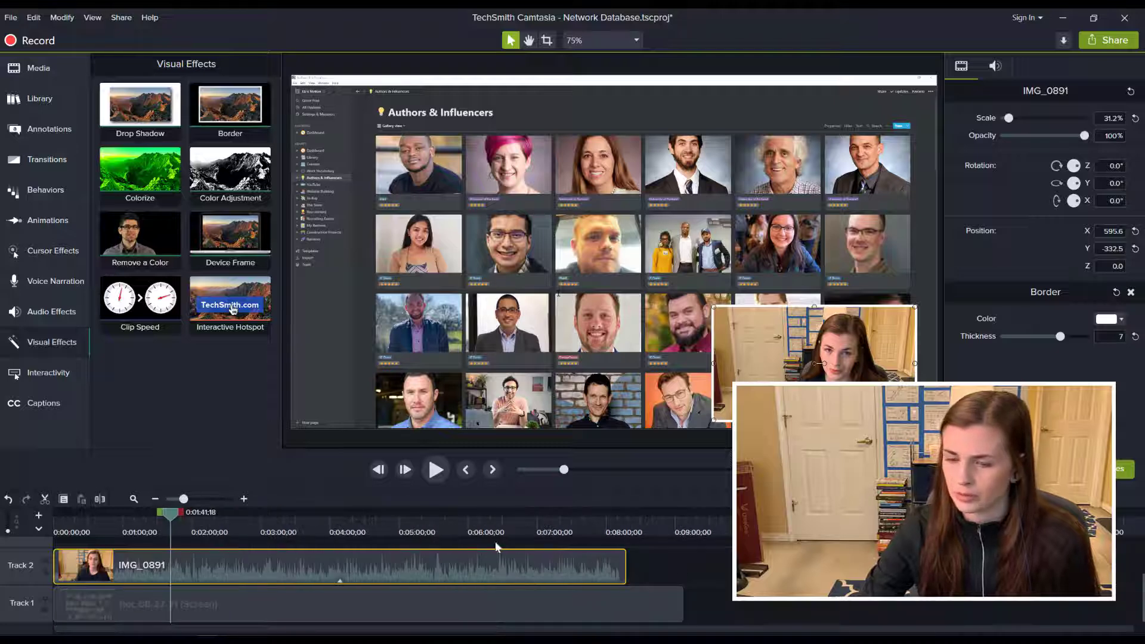
pyautogui.moveTo(395, 534); pyautogui.dragTo(615, 533)
pyautogui.scroll(1, 653, 574)
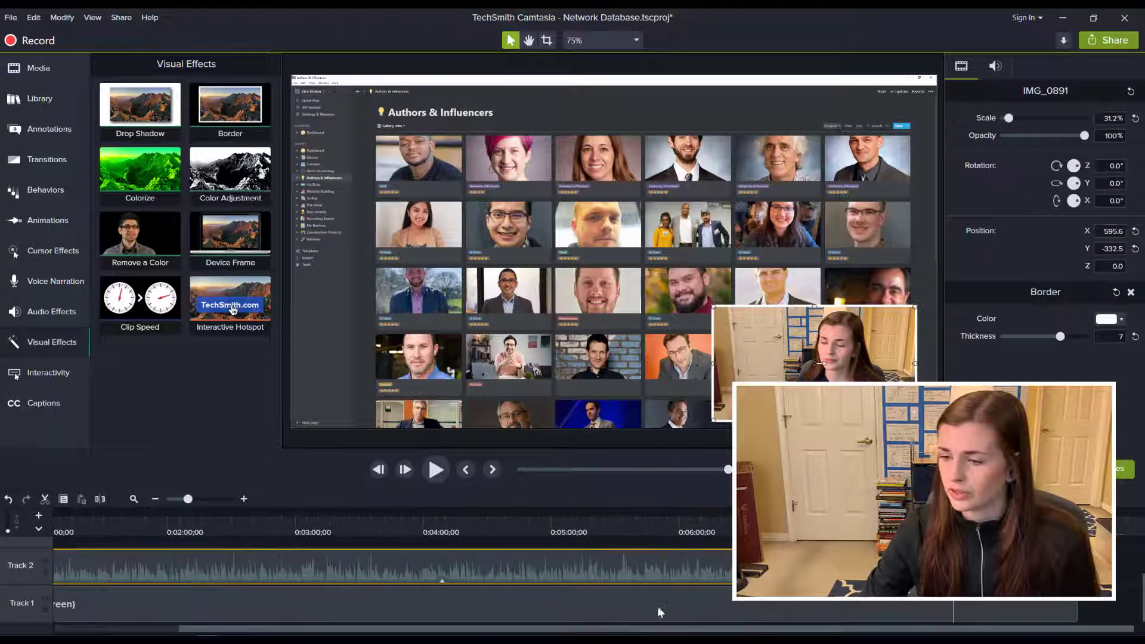
pyautogui.click(436, 470)
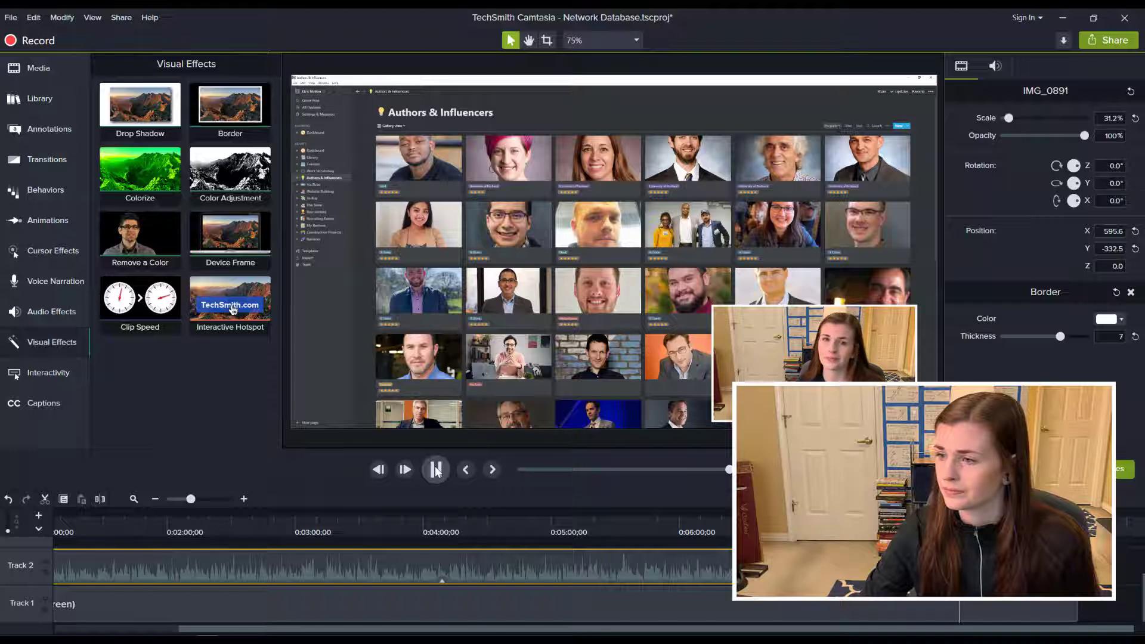
pyautogui.click(436, 469)
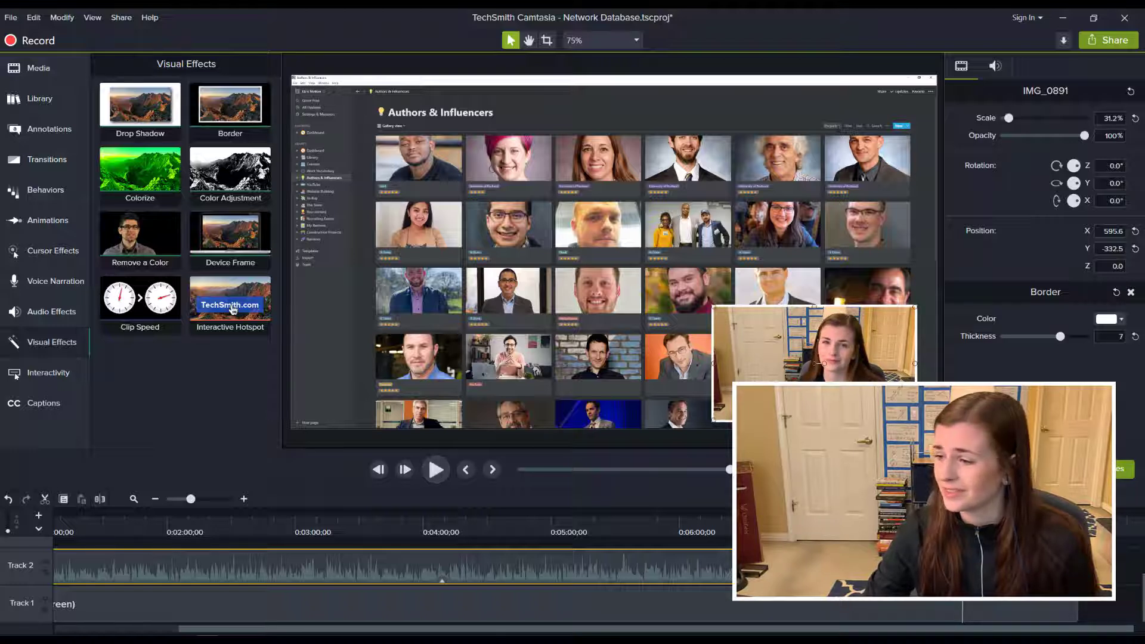
pyautogui.click(968, 602)
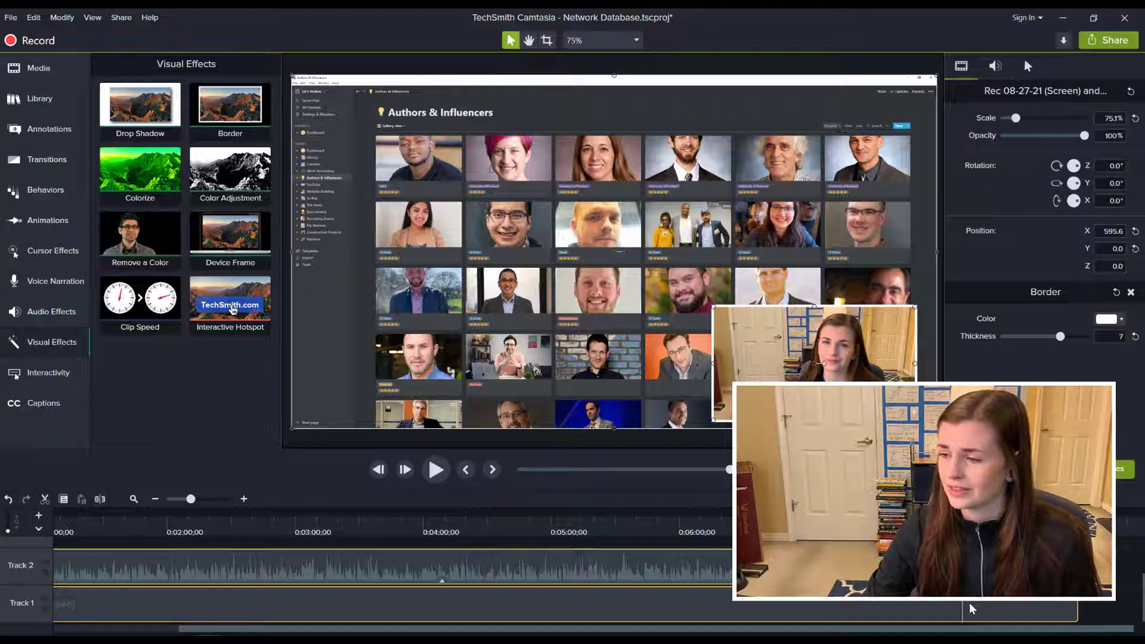
pyautogui.press('Escape')
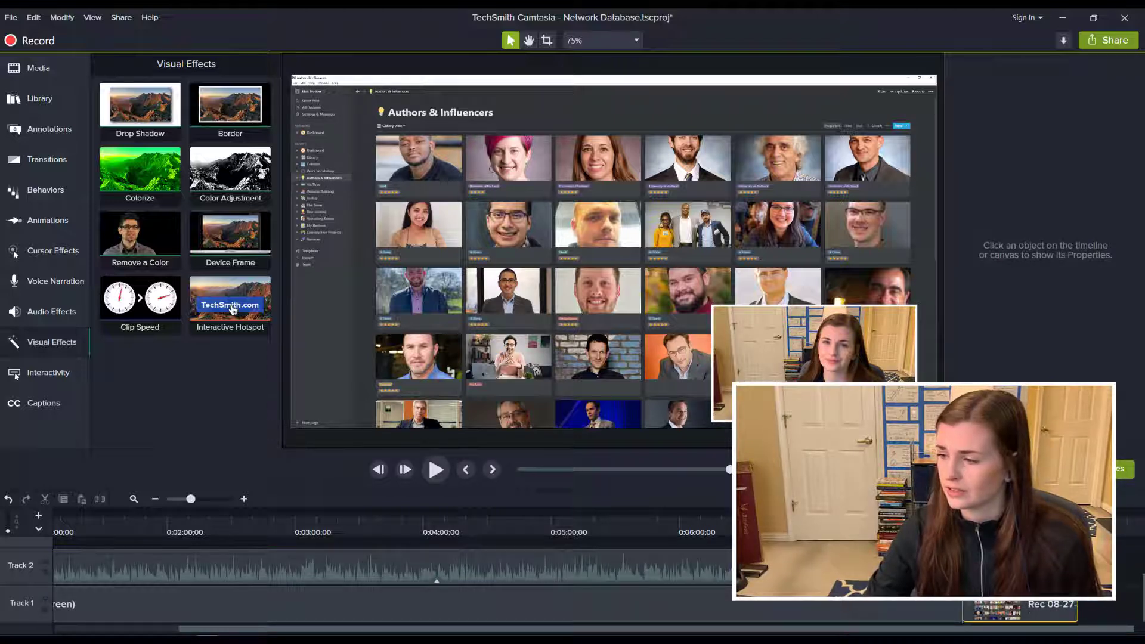
pyautogui.click(1053, 608)
pyautogui.press('Delete')
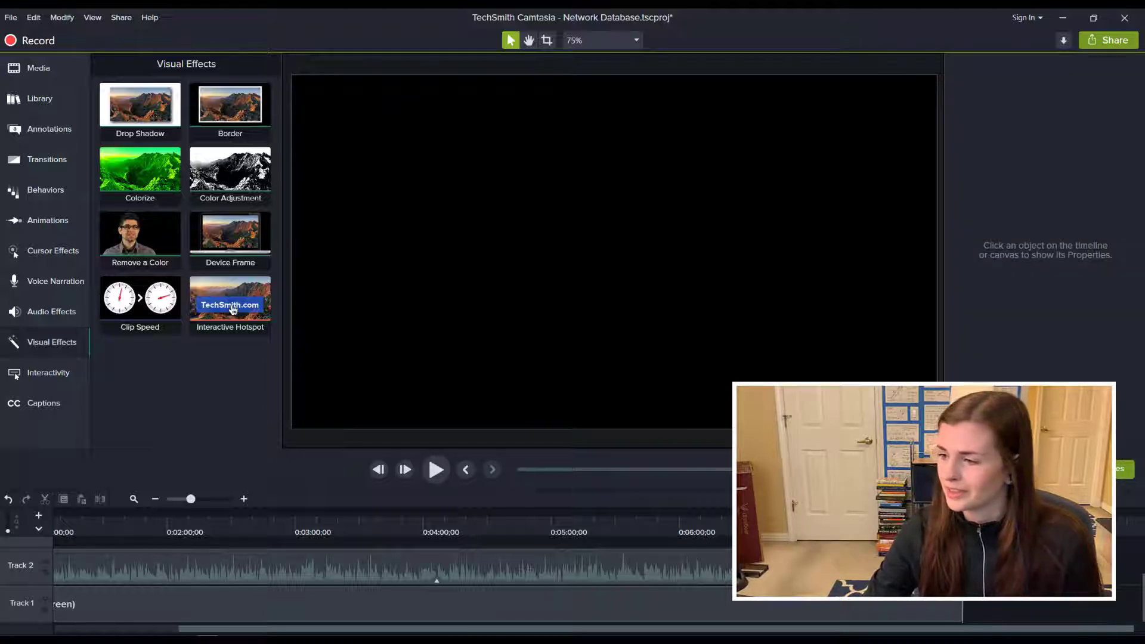
# Add a Fade transition to the start and end of both the IMG_0891 and Rec 08-27-21 screen clips
pyautogui.scroll(-1, 589, 593)
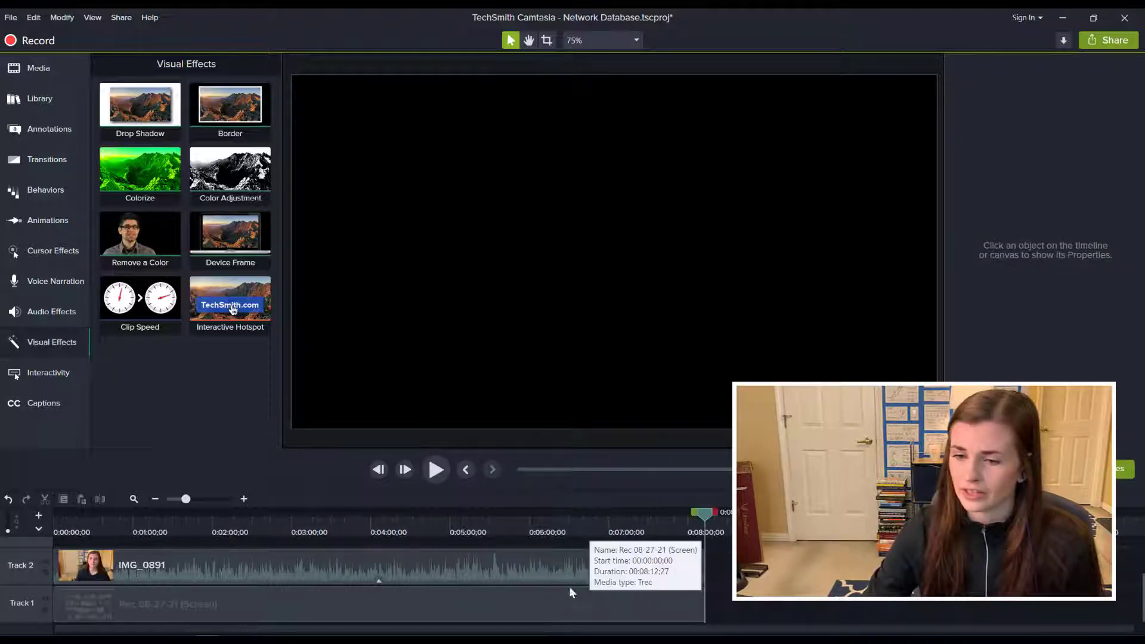
pyautogui.scroll(-1, 568, 585)
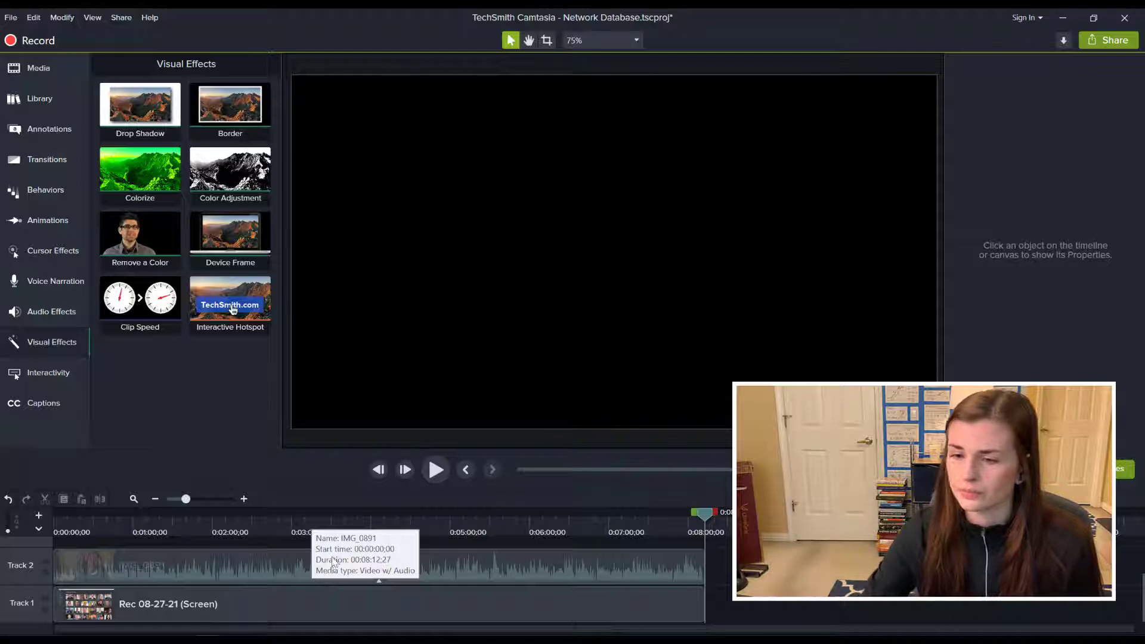
pyautogui.click(46, 157)
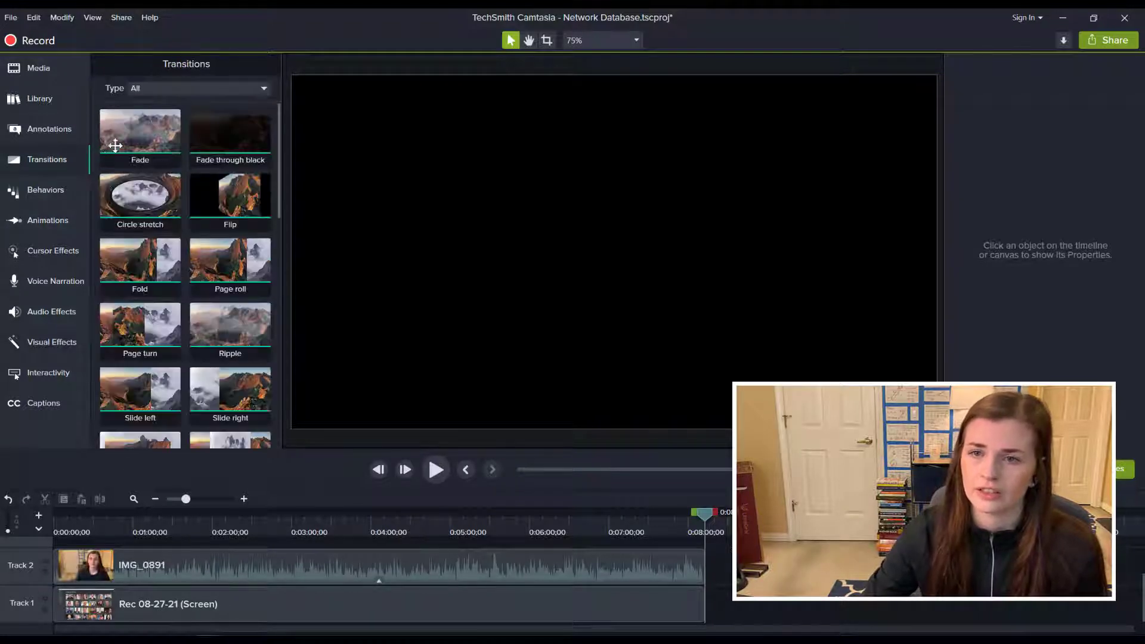
pyautogui.moveTo(123, 144); pyautogui.dragTo(59, 575)
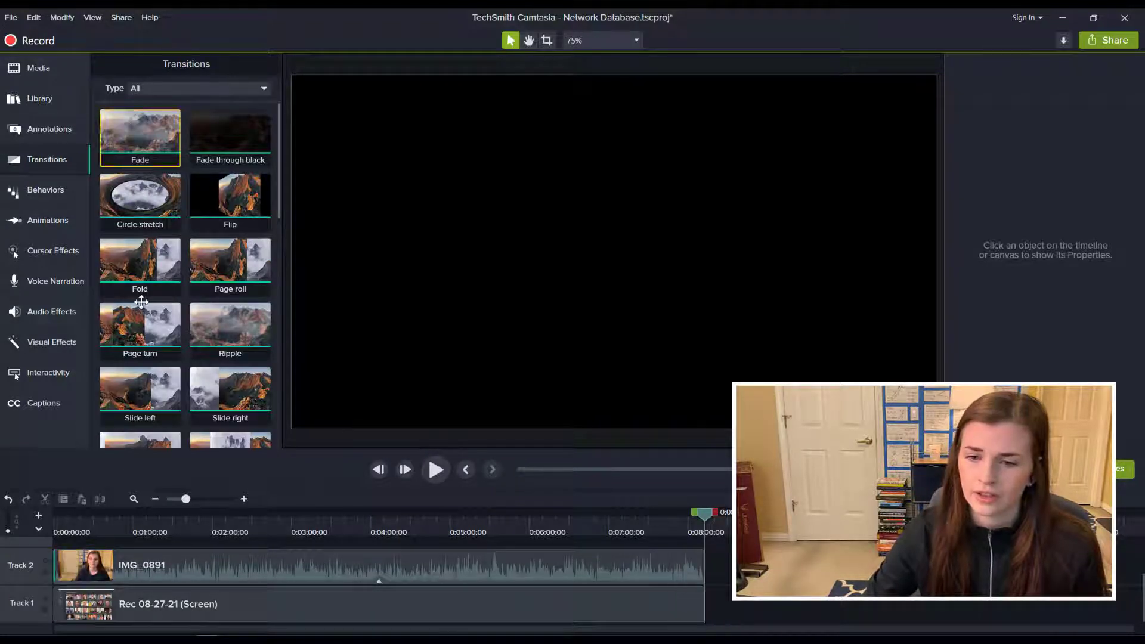
pyautogui.moveTo(140, 142); pyautogui.dragTo(63, 605)
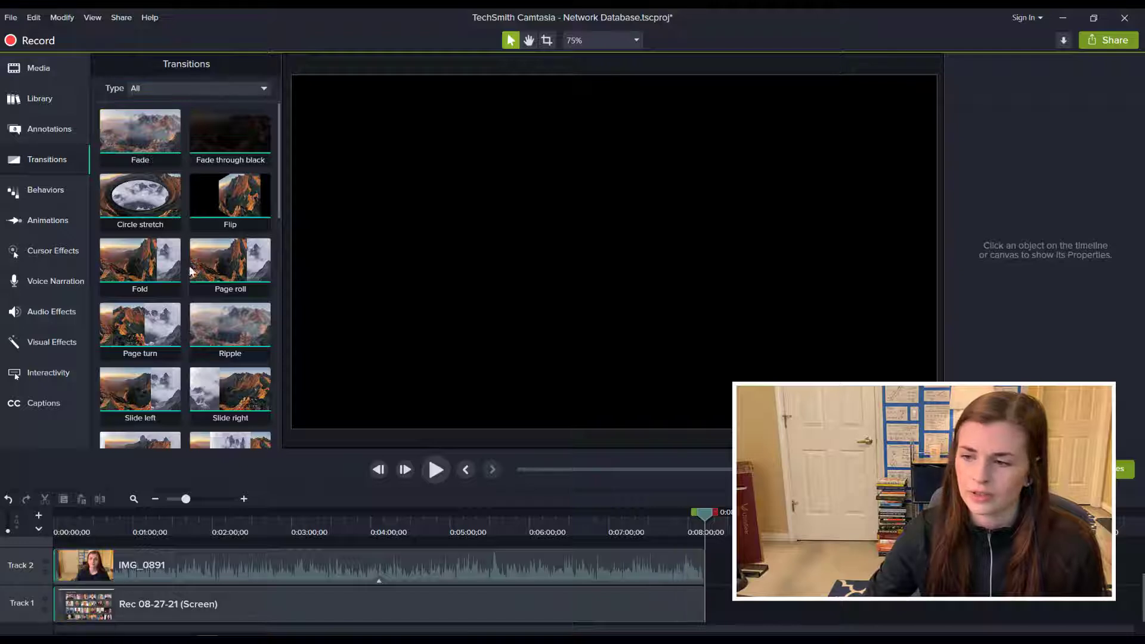
pyautogui.moveTo(141, 130); pyautogui.dragTo(706, 570)
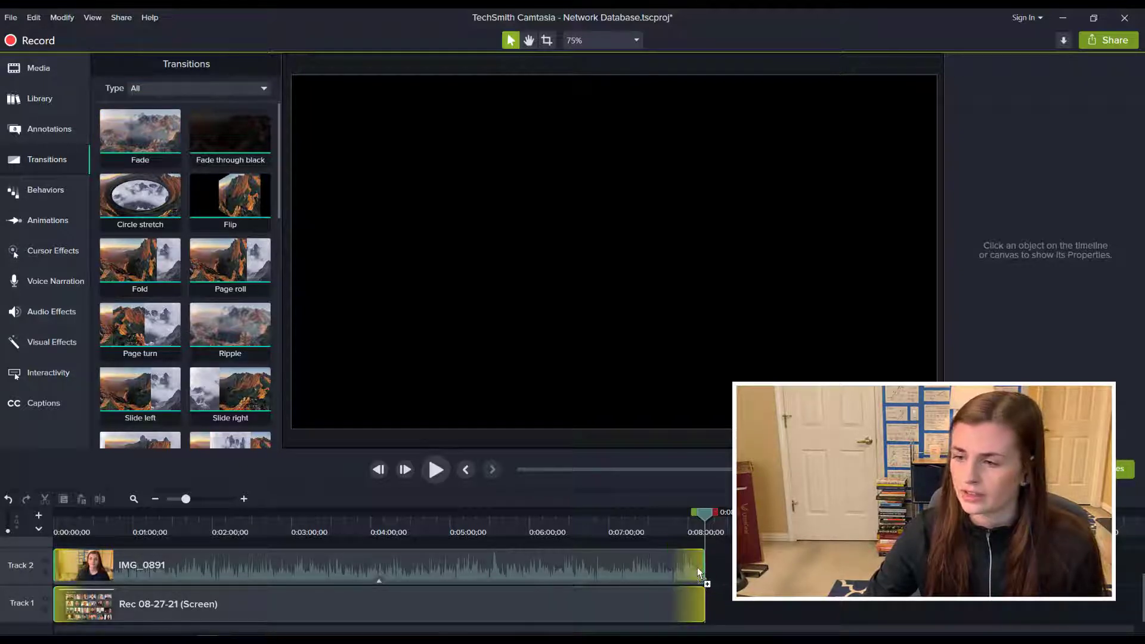
pyautogui.moveTo(149, 128); pyautogui.dragTo(704, 617)
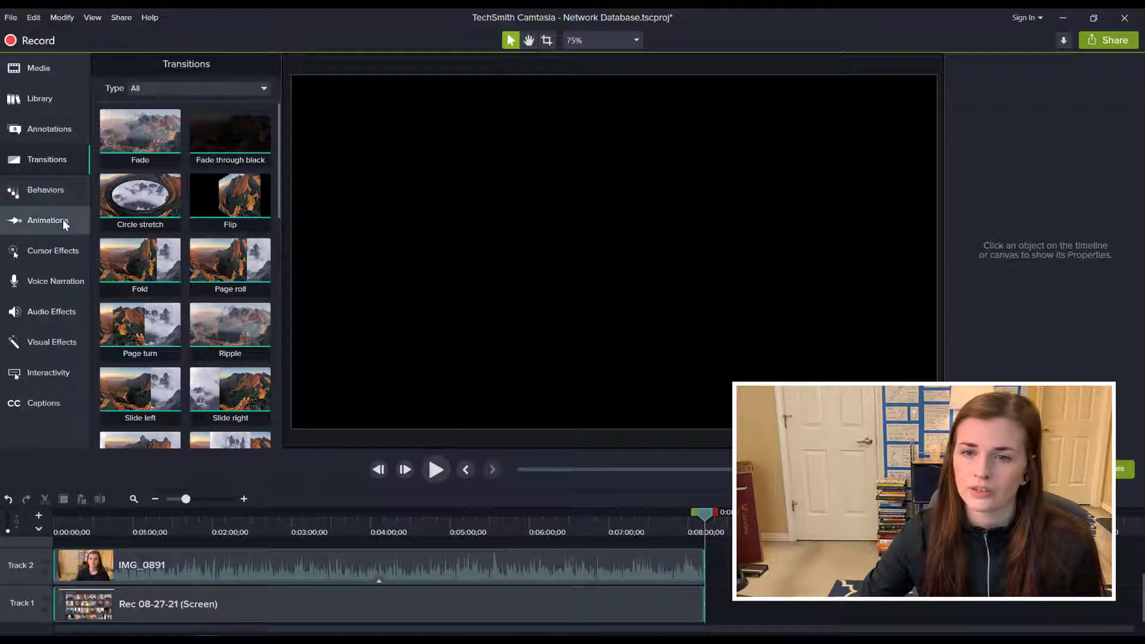
# Apply the Fade In audio effect to IMG_0891 and shorten its ramp at the clip's beginning
pyautogui.click(52, 321)
pyautogui.moveTo(150, 177); pyautogui.dragTo(69, 570)
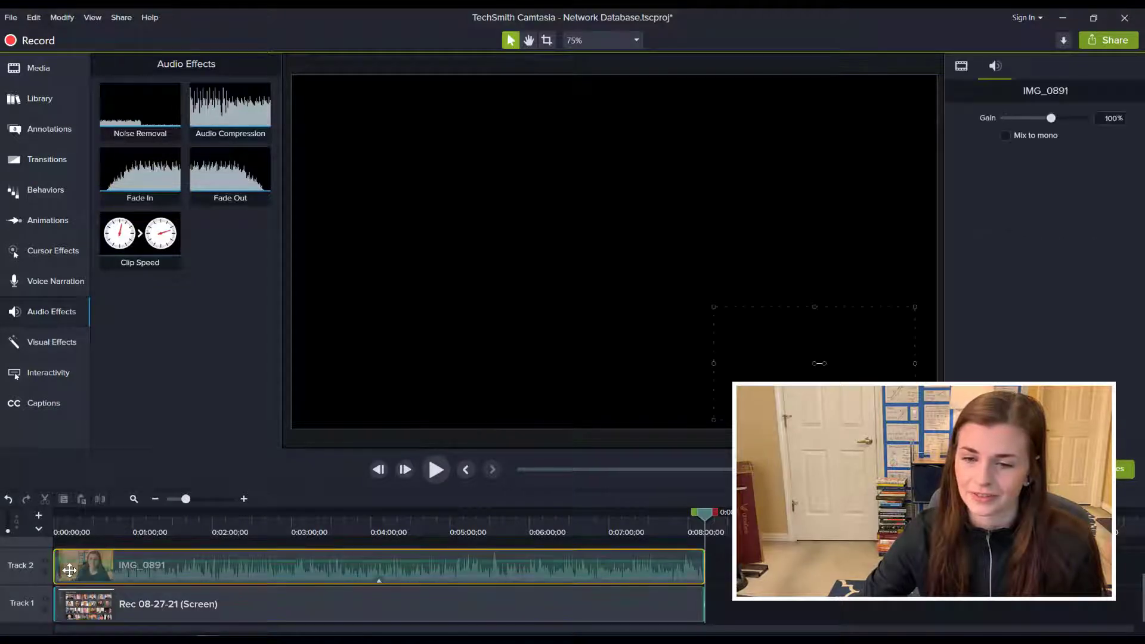
pyautogui.scroll(2, 70, 571)
pyautogui.scroll(1, 208, 626)
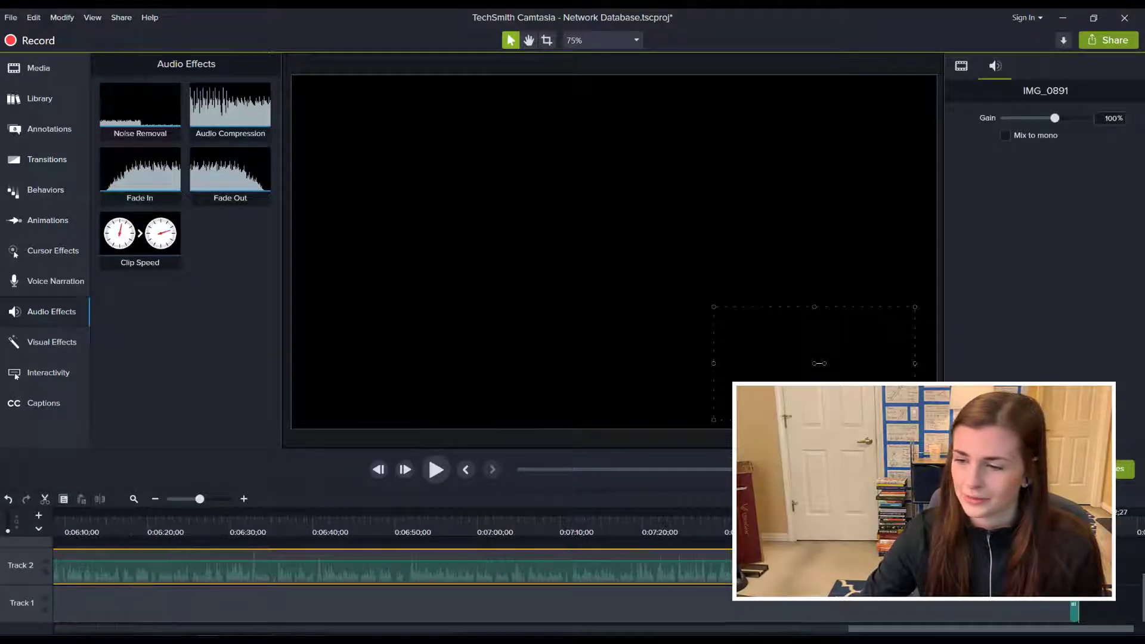
pyautogui.moveTo(863, 628); pyautogui.dragTo(47, 617)
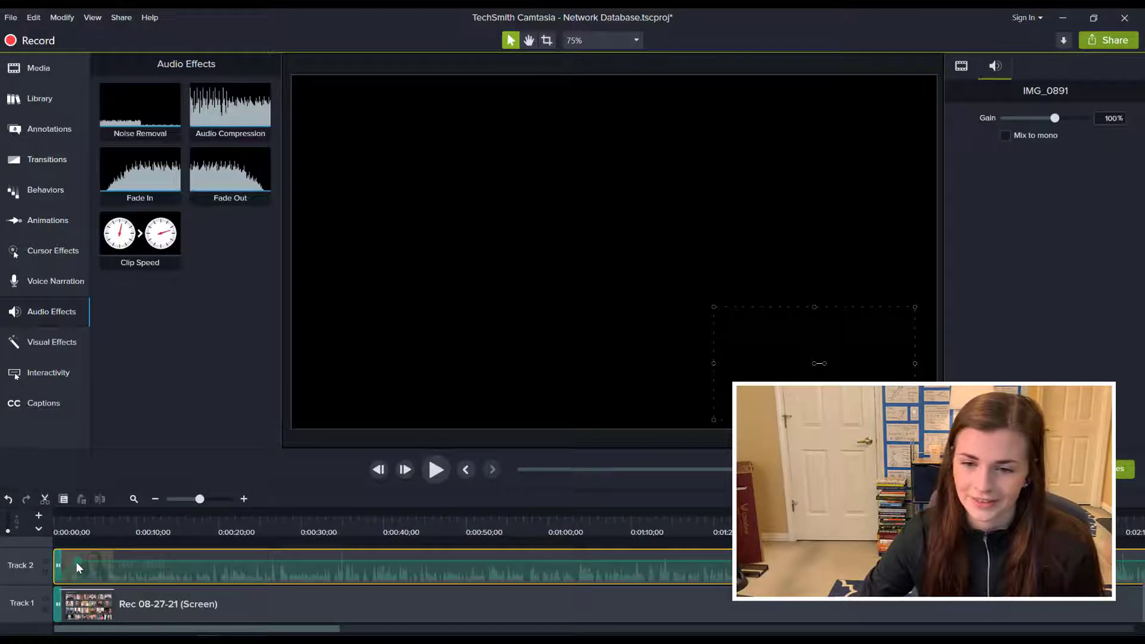
pyautogui.moveTo(71, 560); pyautogui.dragTo(60, 561)
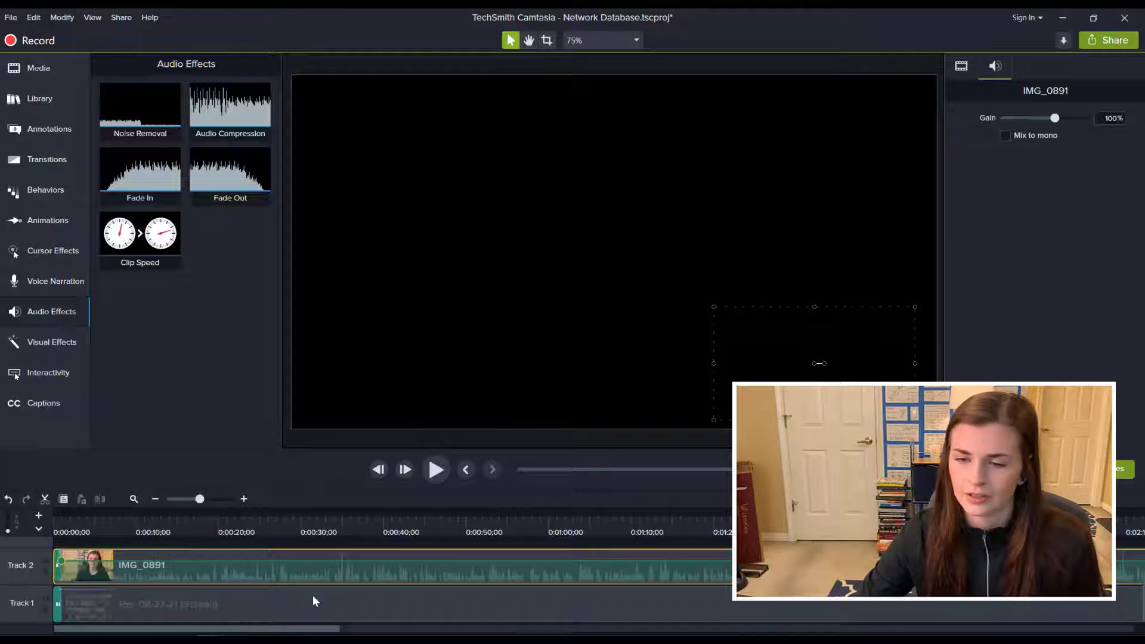
pyautogui.scroll(-3, 314, 595)
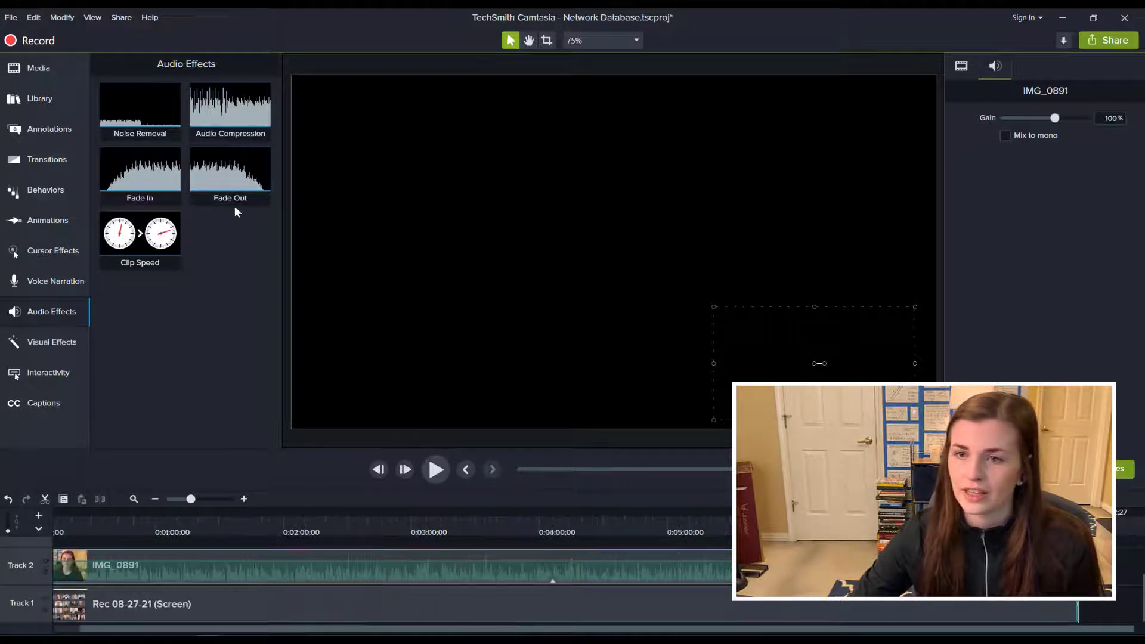
# Apply the Fade Out audio effect to the IMG_0891 clip and check its ramp at the clip's end
pyautogui.moveTo(235, 196); pyautogui.dragTo(894, 595)
pyautogui.scroll(2, 894, 595)
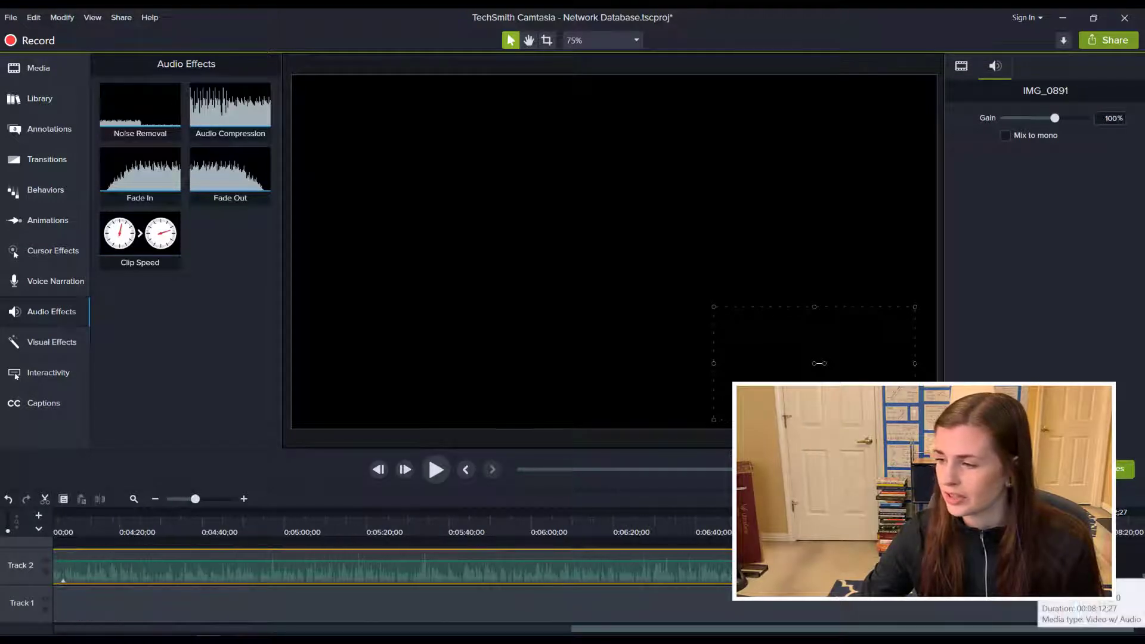
pyautogui.scroll(1, 939, 632)
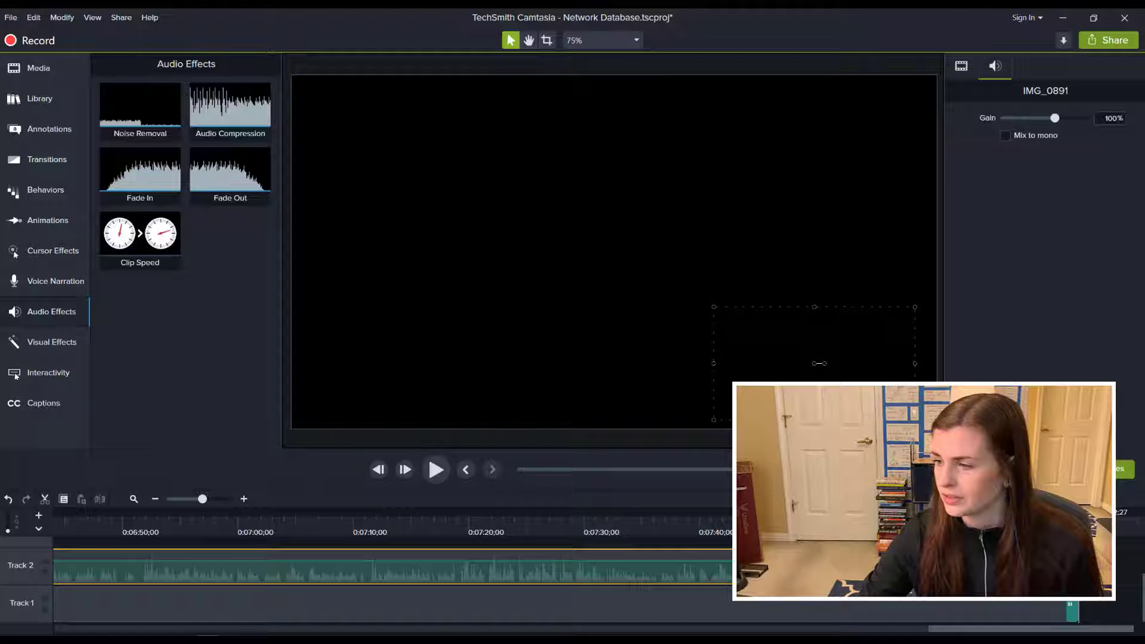
pyautogui.scroll(-2, 684, 582)
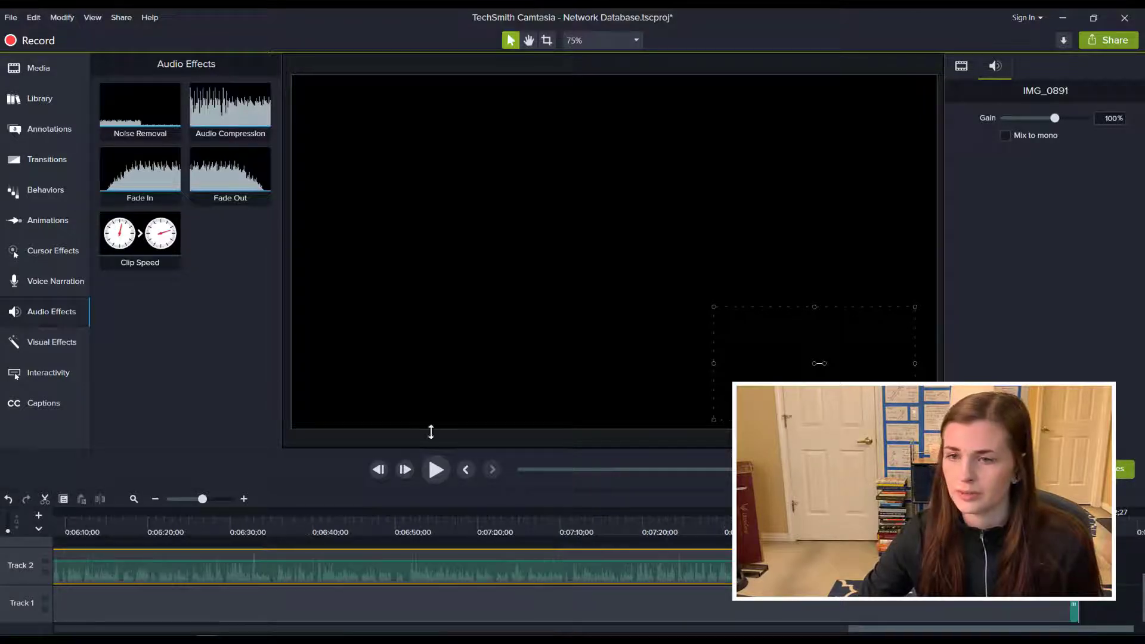
pyautogui.scroll(-3, 237, 560)
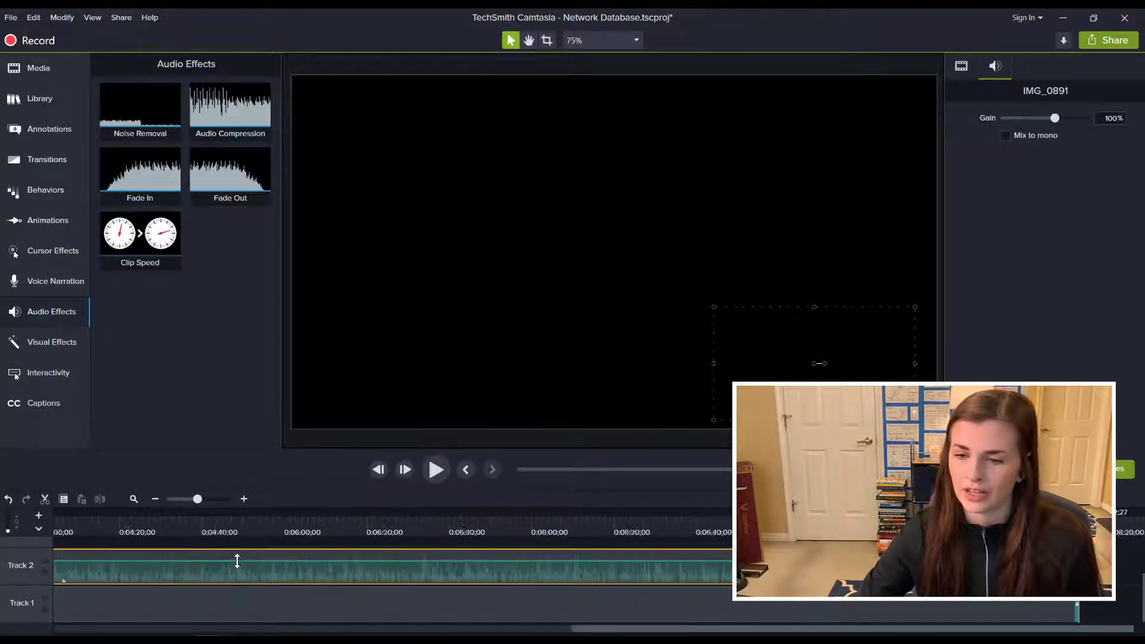
pyautogui.scroll(-2, 236, 560)
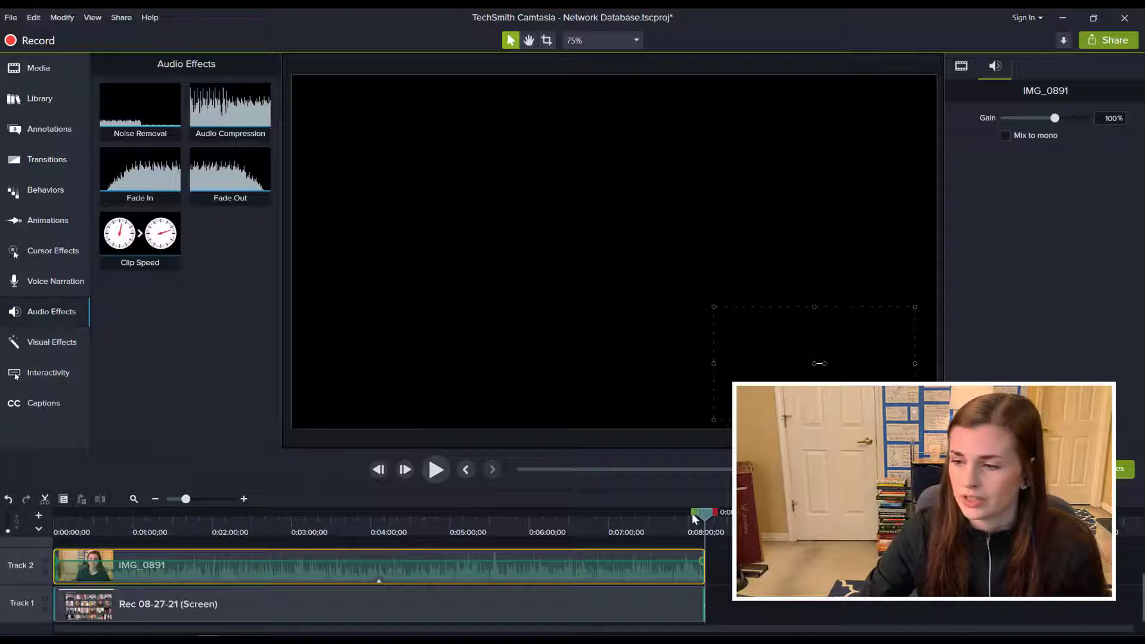
# Return the playhead to 0:00:00;00 and play the first seconds to preview the video and audio fade-in
pyautogui.moveTo(710, 514); pyautogui.dragTo(106, 559)
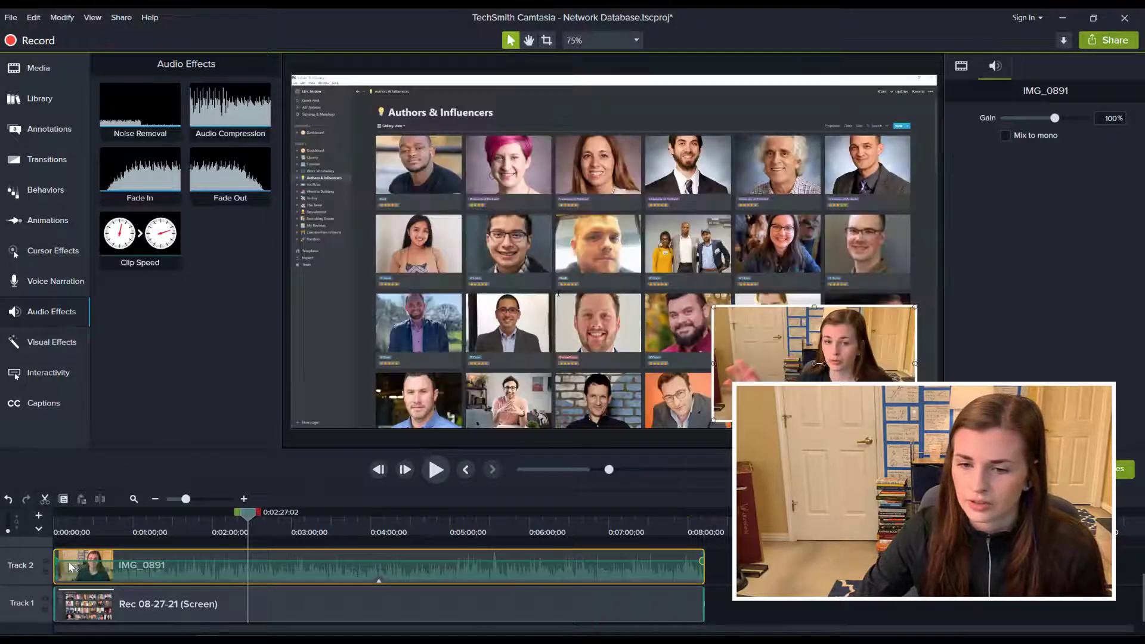
pyautogui.hotkey('ctrl', 'Home')
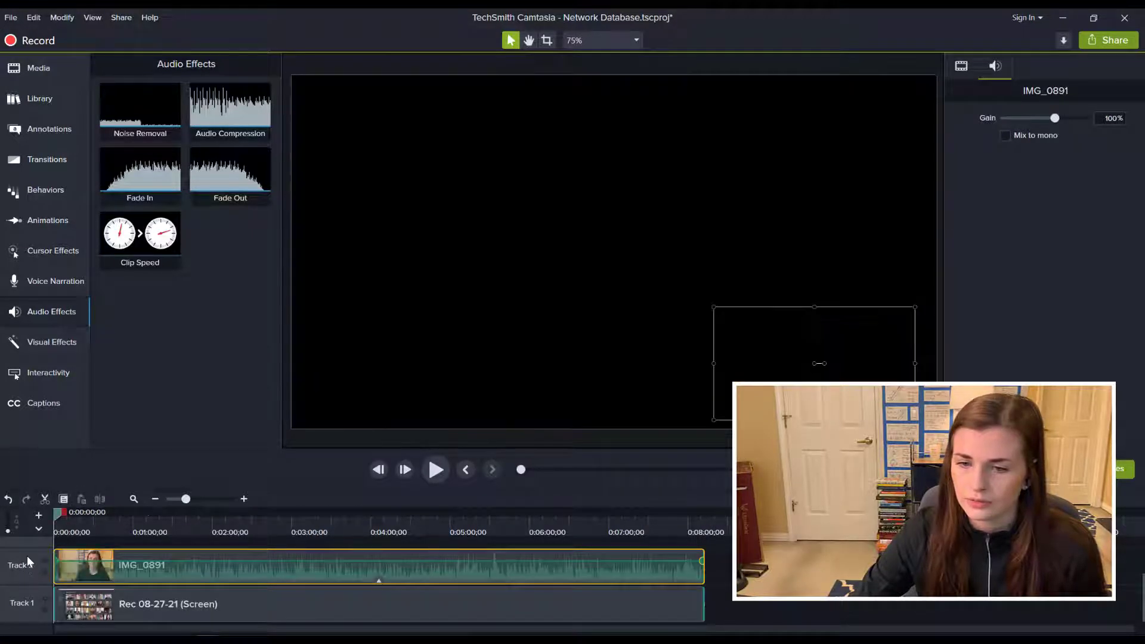
pyautogui.click(437, 463)
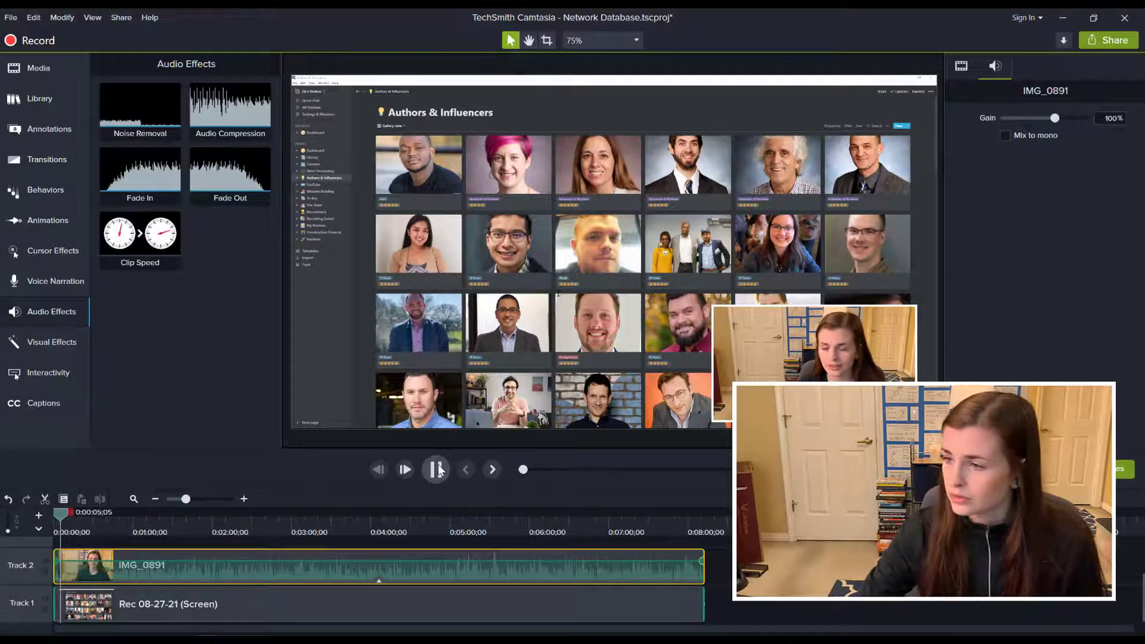
pyautogui.click(437, 470)
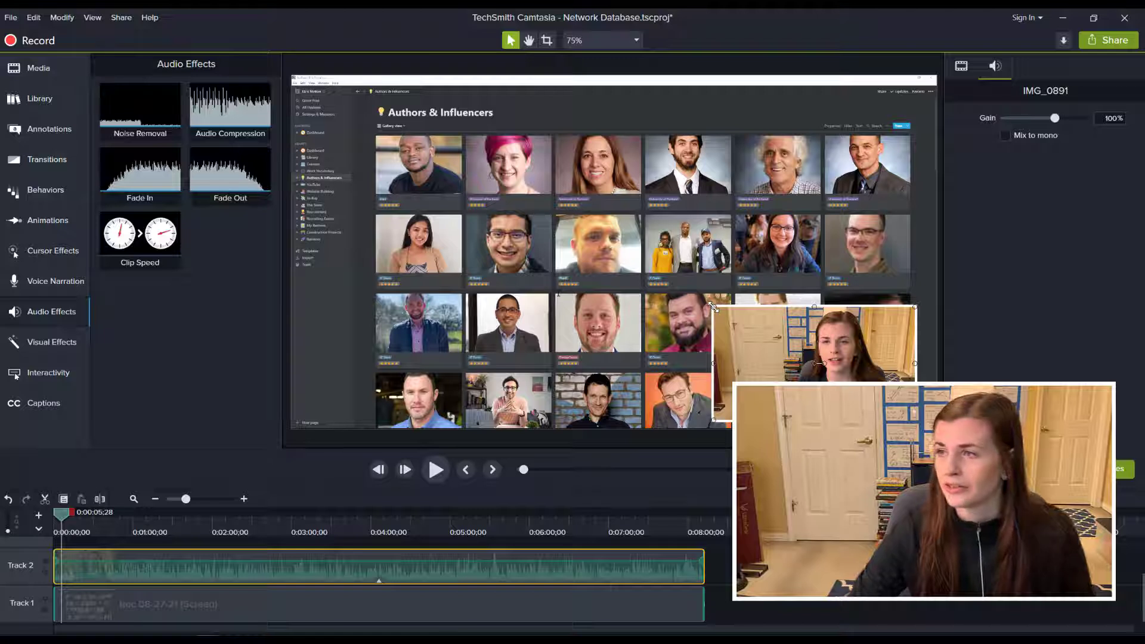
# Try a slightly larger size for the IMG_0891 picture-in-picture on the canvas and undo the resize
pyautogui.scroll(1, 856, 367)
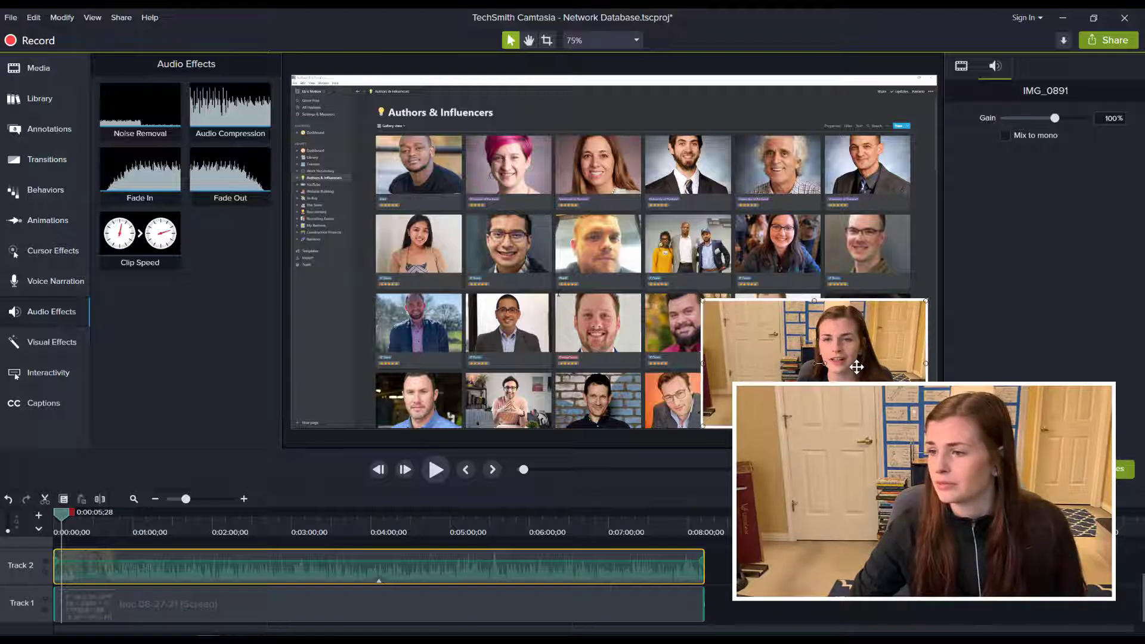
pyautogui.scroll(-1, 856, 366)
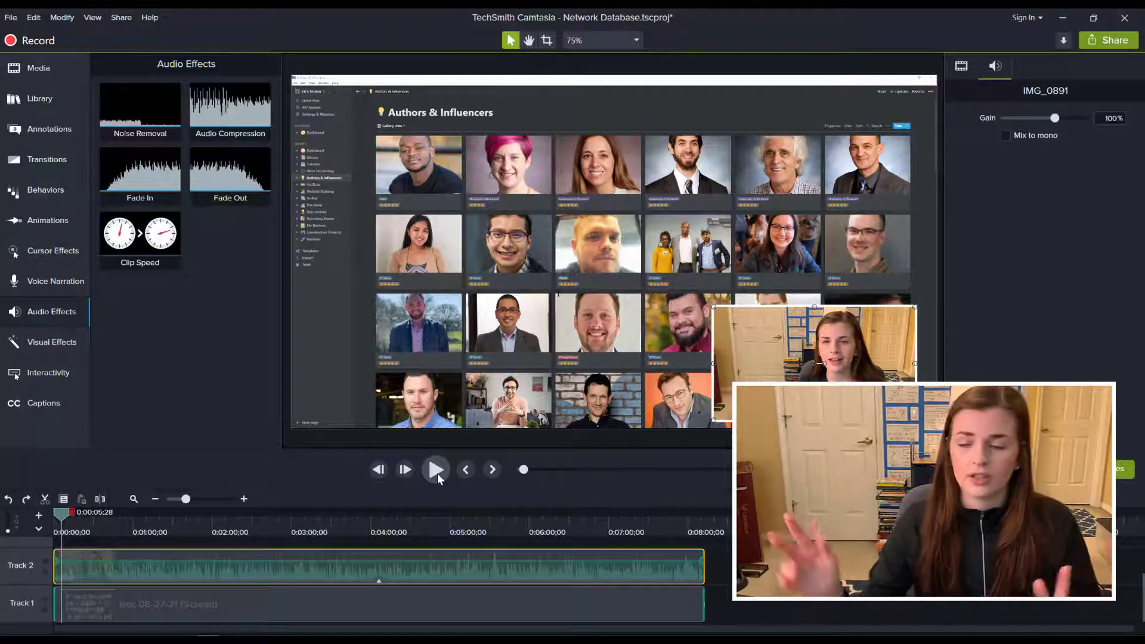
# Scrub the playhead to 0:03:52;13 to inspect the middle of the combined video
pyautogui.moveTo(81, 514); pyautogui.dragTo(362, 515)
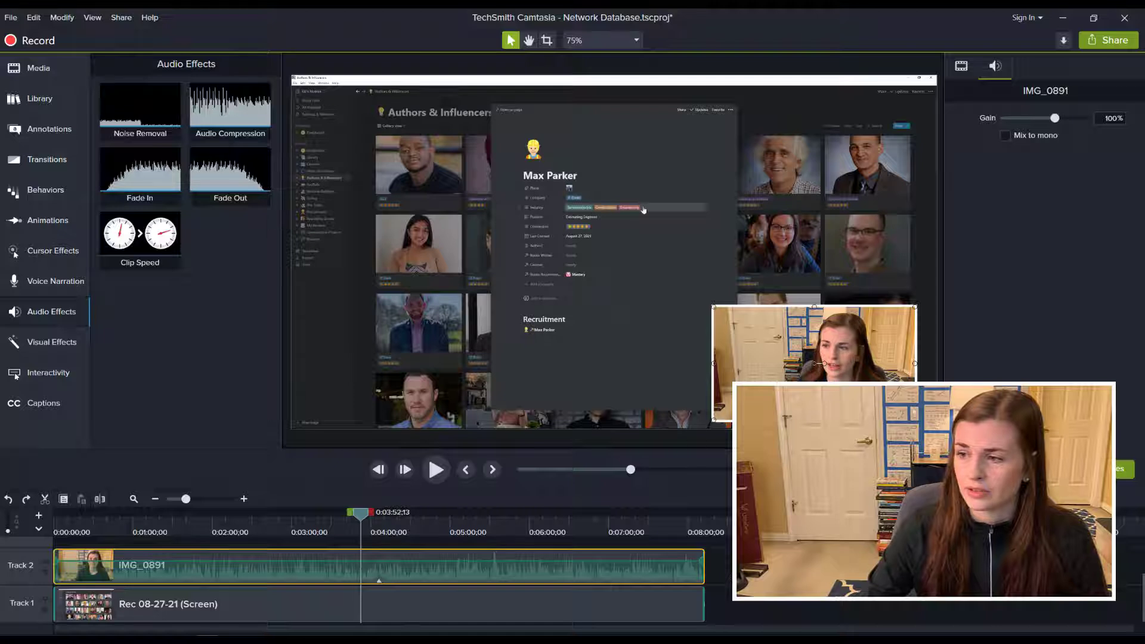